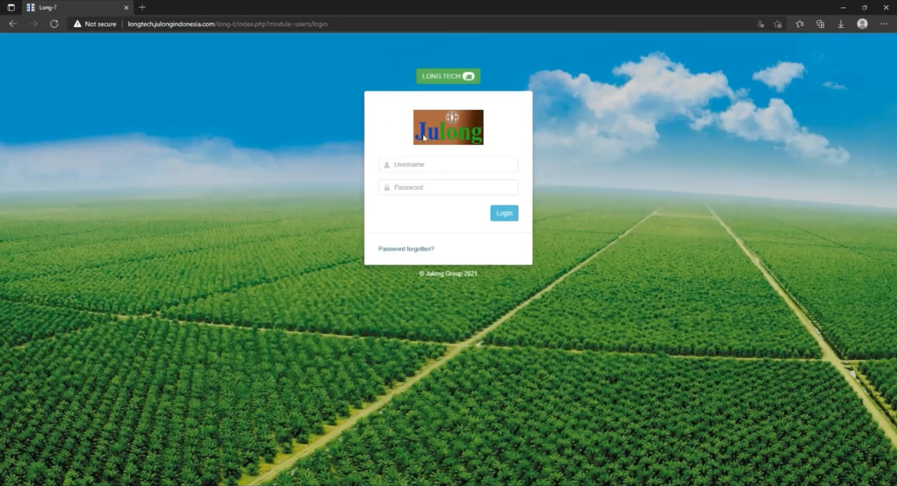
Log in with the username ADMINASP and the account password.
{"action": "left_click", "coordinate": [430, 165]}
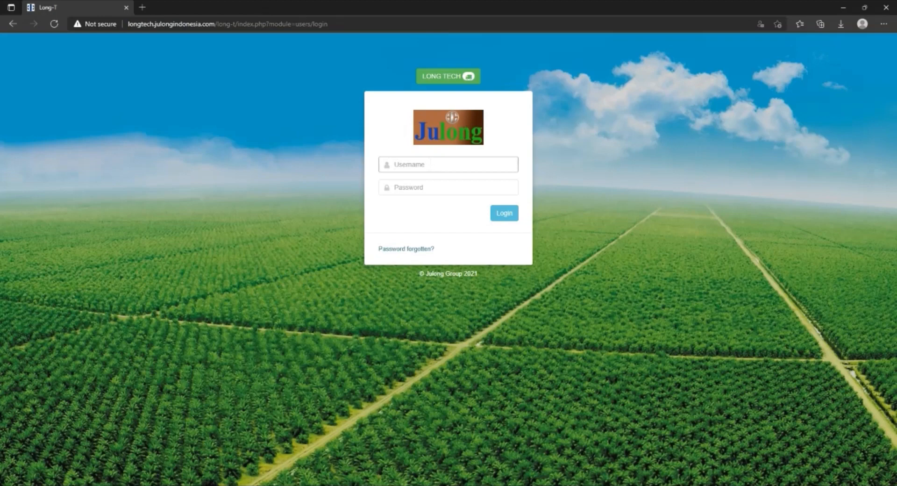
{"action": "type", "text": "ADMINASP"}
{"action": "key", "text": "Tab"}
{"action": "type", "text": "••••"}
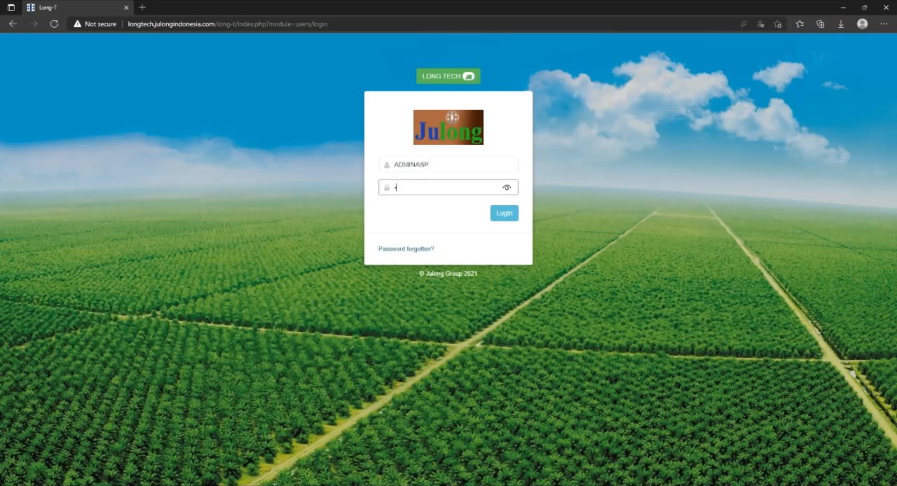
{"action": "type", "text": "••••"}
{"action": "left_click", "coordinate": [502, 219]}
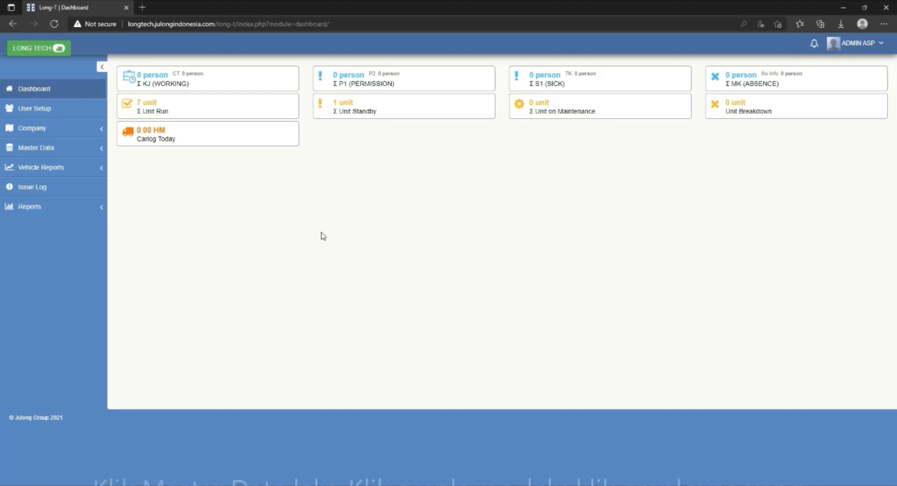
Open the employee list within the employee section of the master data.
{"action": "left_click", "coordinate": [71, 150]}
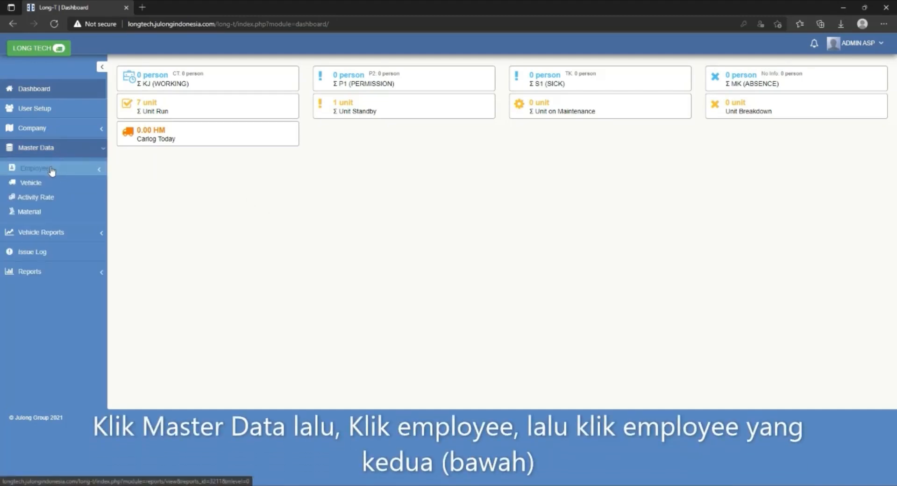
{"action": "left_click", "coordinate": [51, 171]}
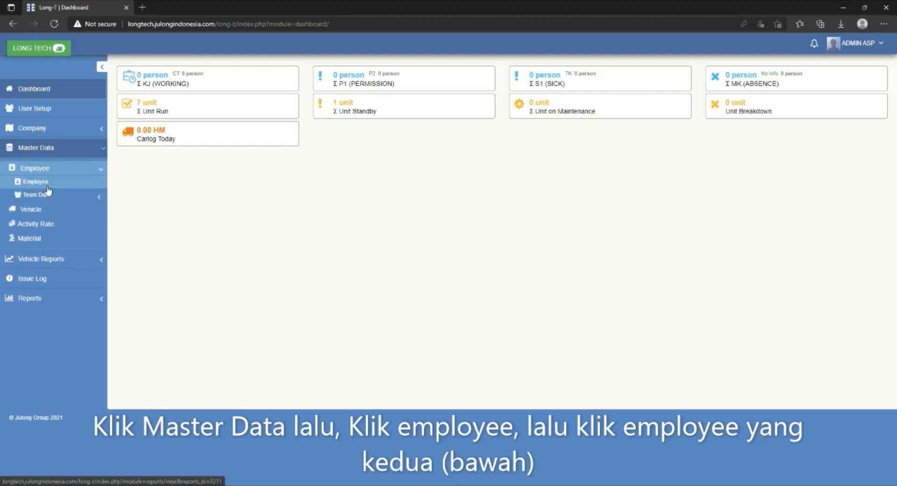
{"action": "left_click", "coordinate": [47, 186]}
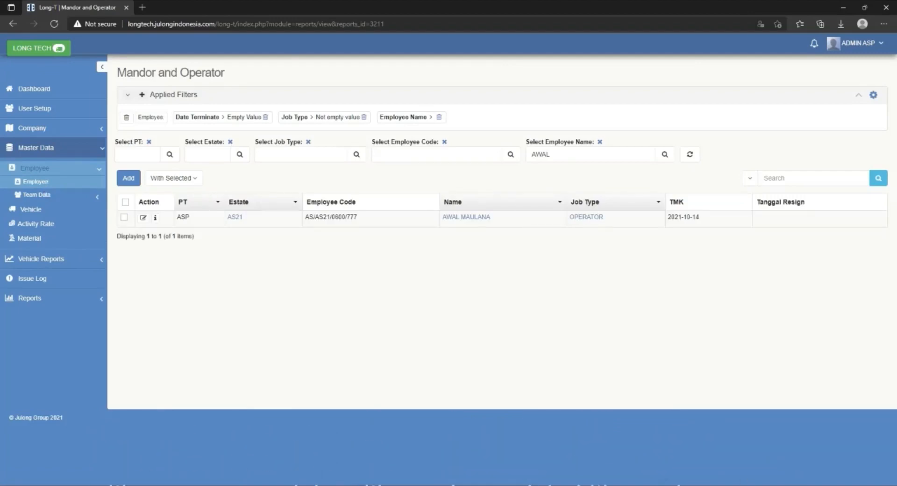
Clear the employee name filter and look through the full list of employees.
{"action": "left_click", "coordinate": [572, 159]}
{"action": "key", "text": "BackSpace"}
{"action": "left_click", "coordinate": [661, 154]}
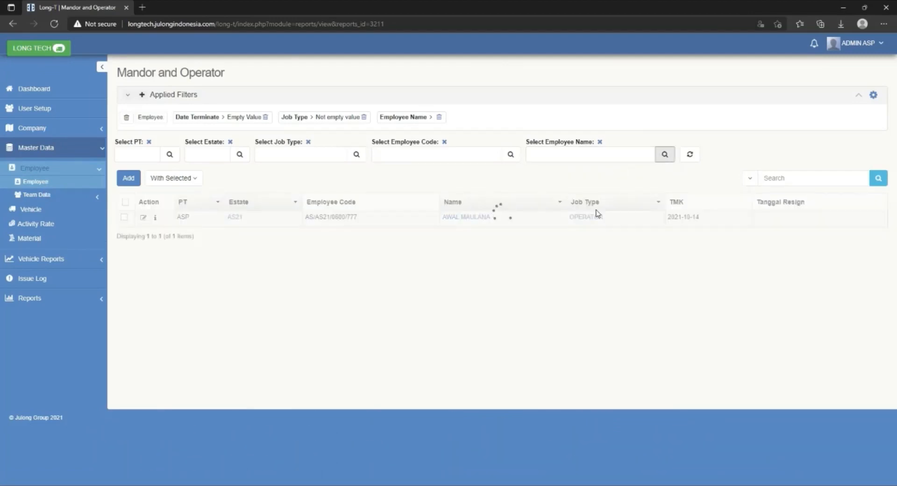
{"action": "scroll", "coordinate": [564, 346], "scroll_direction": "down", "scroll_amount": 1}
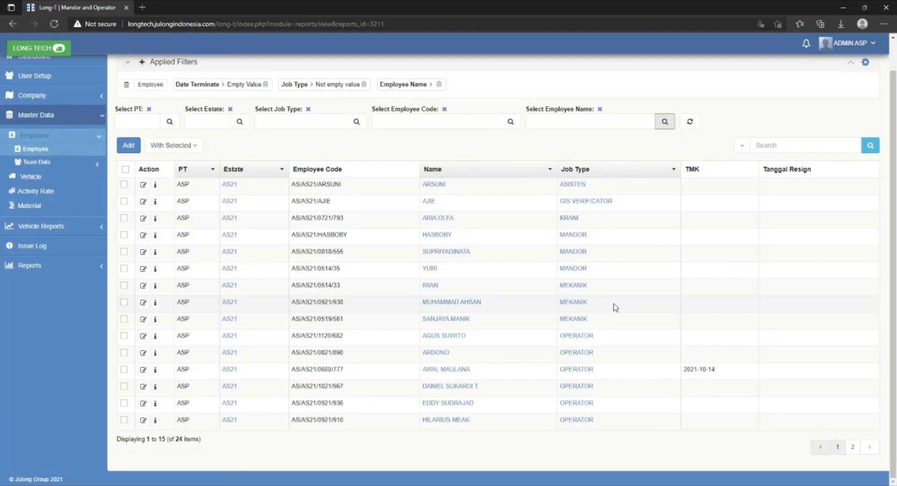
{"action": "scroll", "coordinate": [615, 306], "scroll_direction": "up", "scroll_amount": 1}
{"action": "scroll", "coordinate": [614, 306], "scroll_direction": "down", "scroll_amount": 1}
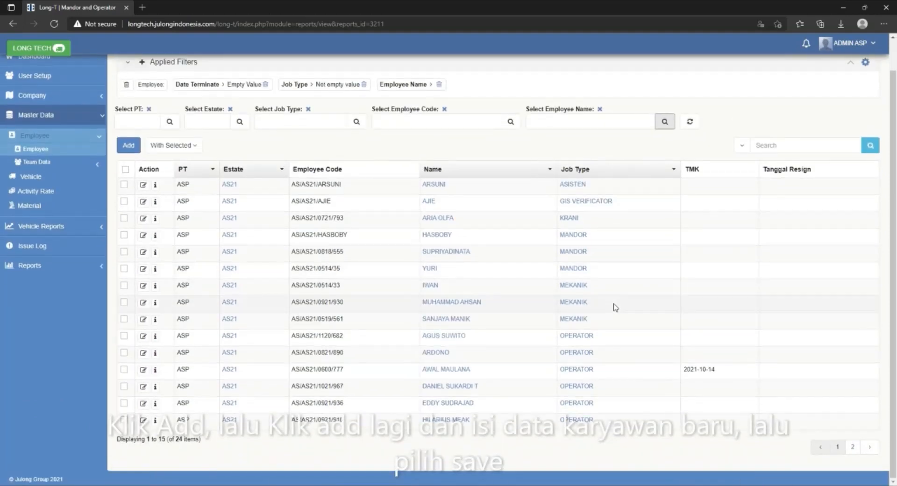
Start a new employee record in JULONG / ASP with estate AS21 and division code AS21-TRS.
{"action": "left_click", "coordinate": [136, 149]}
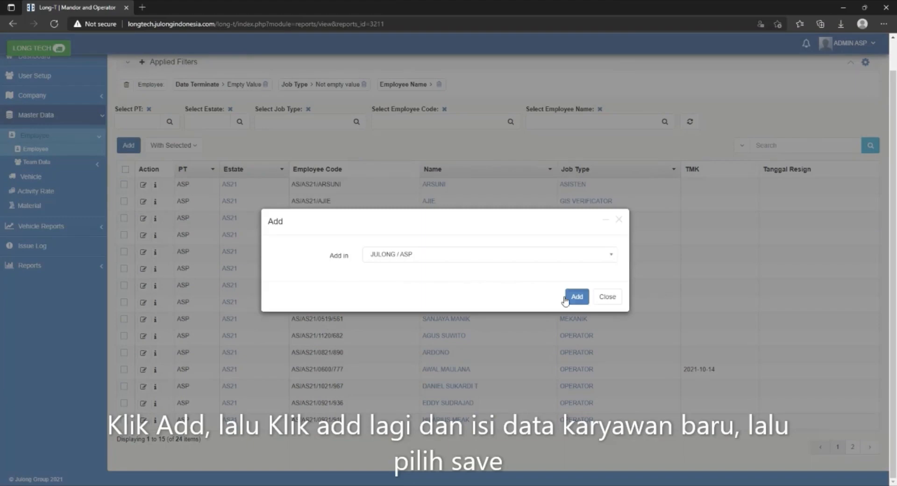
{"action": "left_click", "coordinate": [577, 297]}
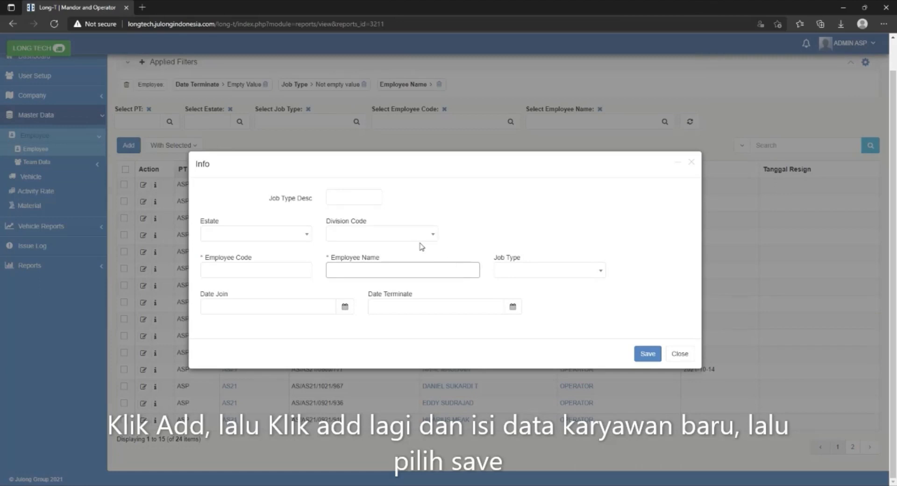
{"action": "left_click", "coordinate": [306, 238]}
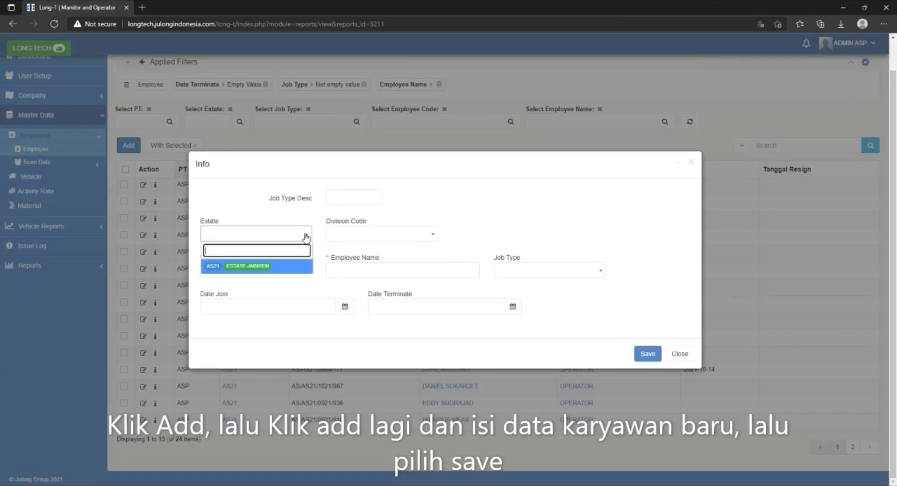
{"action": "left_click", "coordinate": [273, 262]}
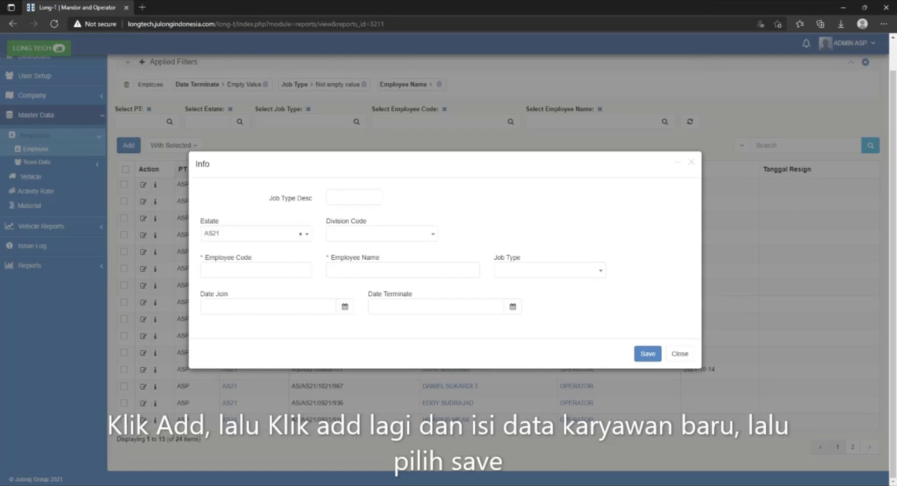
{"action": "left_click", "coordinate": [353, 235]}
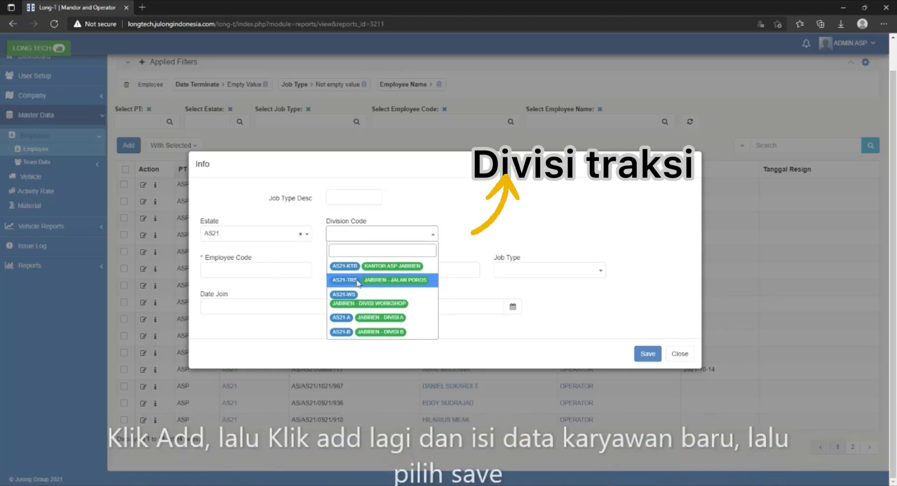
{"action": "left_click", "coordinate": [357, 283]}
Enter the employee code and the employee name in the new record.
{"action": "left_click", "coordinate": [282, 275]}
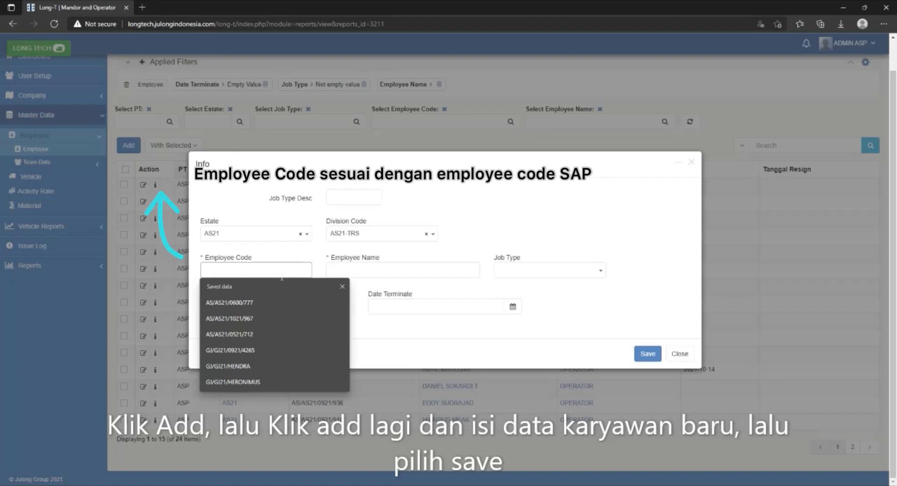
{"action": "type", "text": "A"}
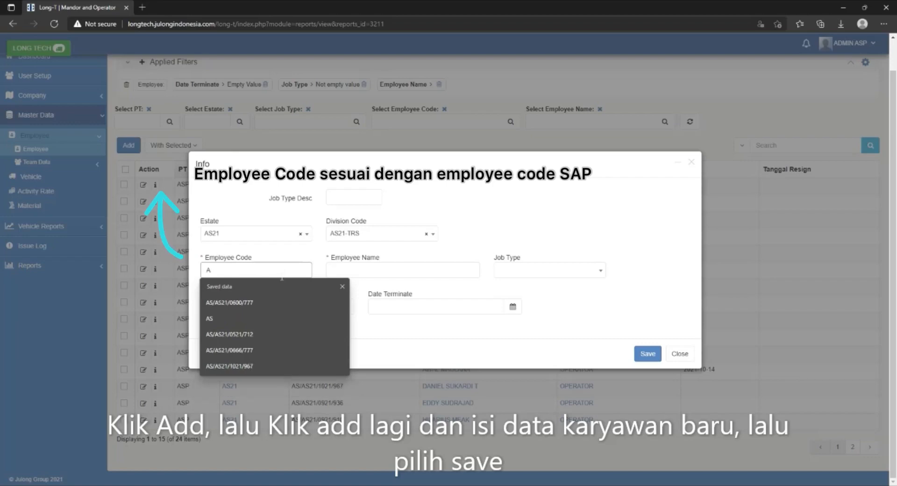
{"action": "type", "text": "S/AS21/"}
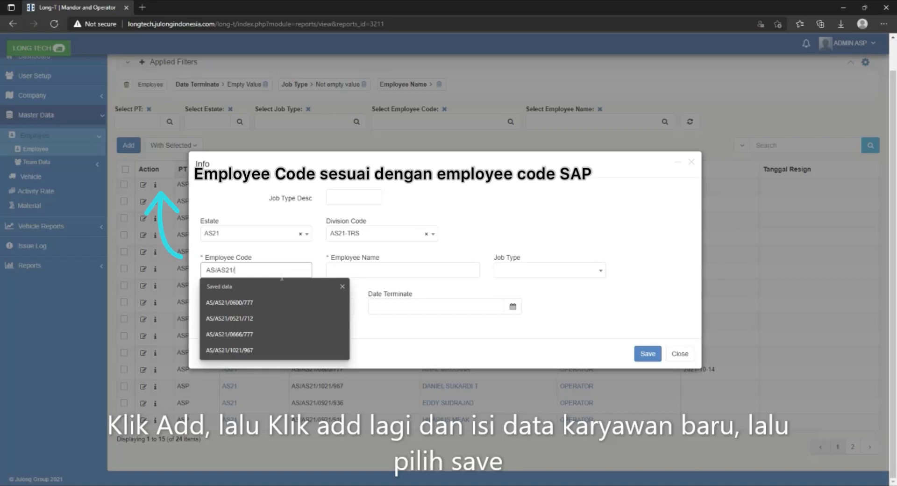
{"action": "type", "text": "066"}
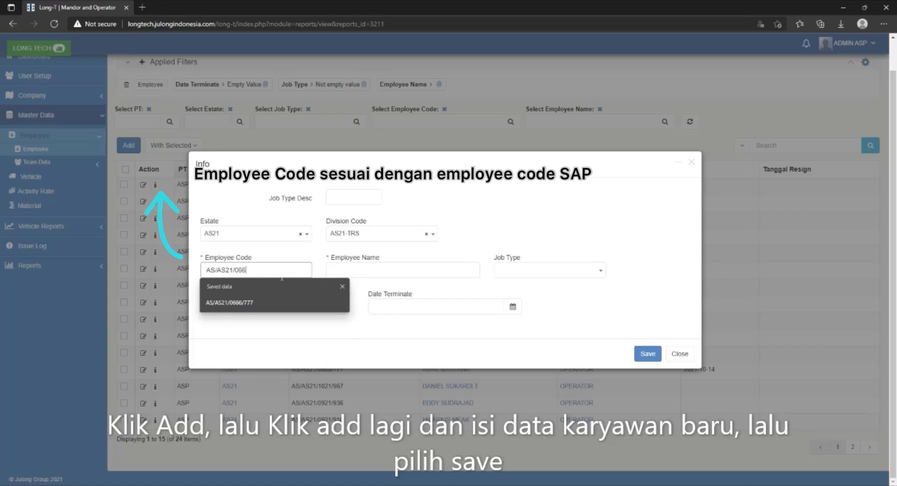
{"action": "type", "text": "6/777"}
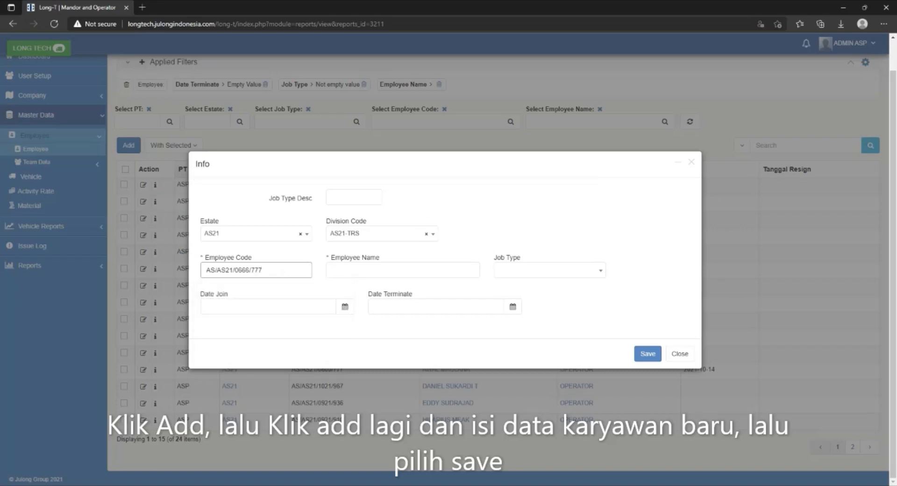
{"action": "left_click", "coordinate": [379, 271]}
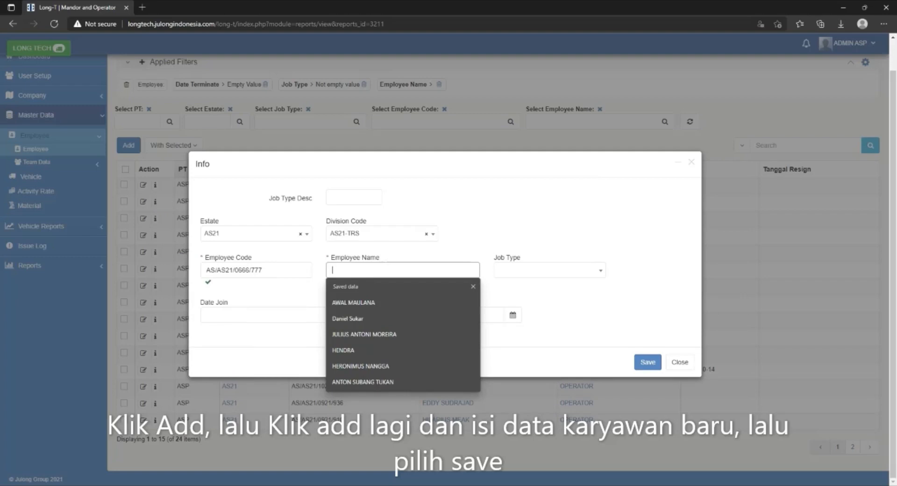
{"action": "type", "text": "Gifari"}
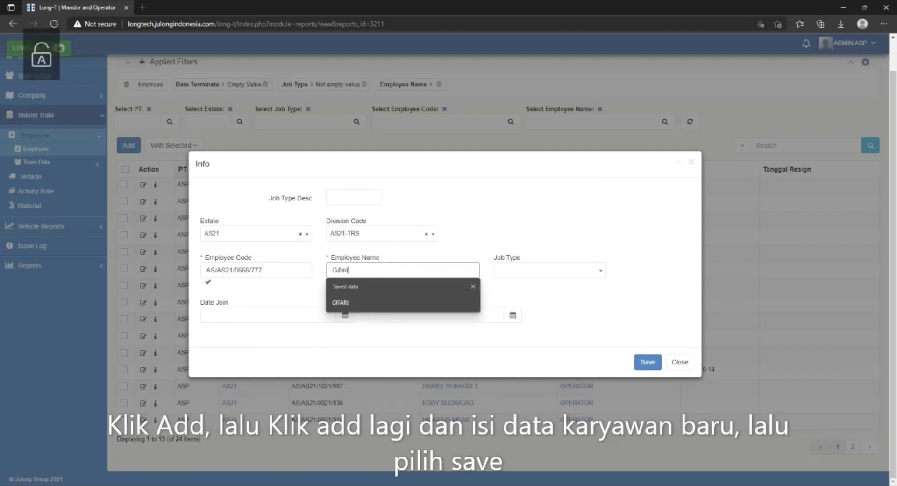
{"action": "left_click", "coordinate": [492, 241]}
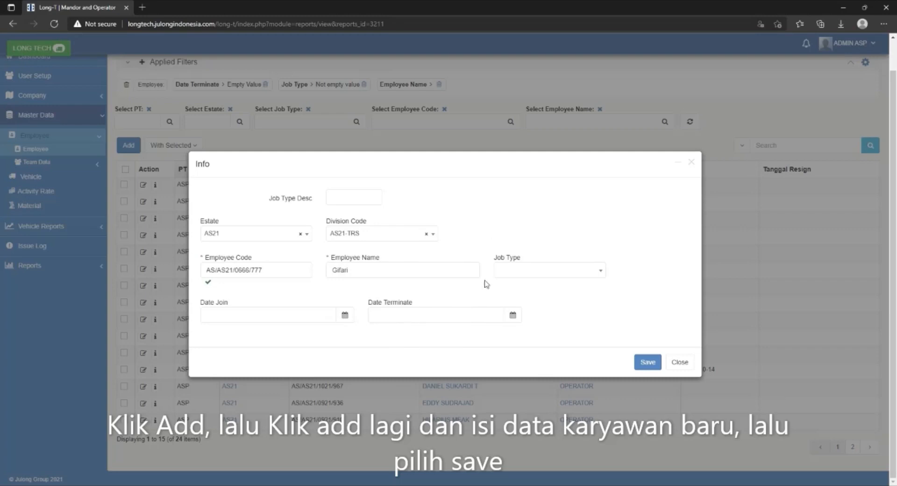
Set the new employee's job type to OPERATOR under KARYAWAN HARIAN TETAP.
{"action": "left_click", "coordinate": [528, 271]}
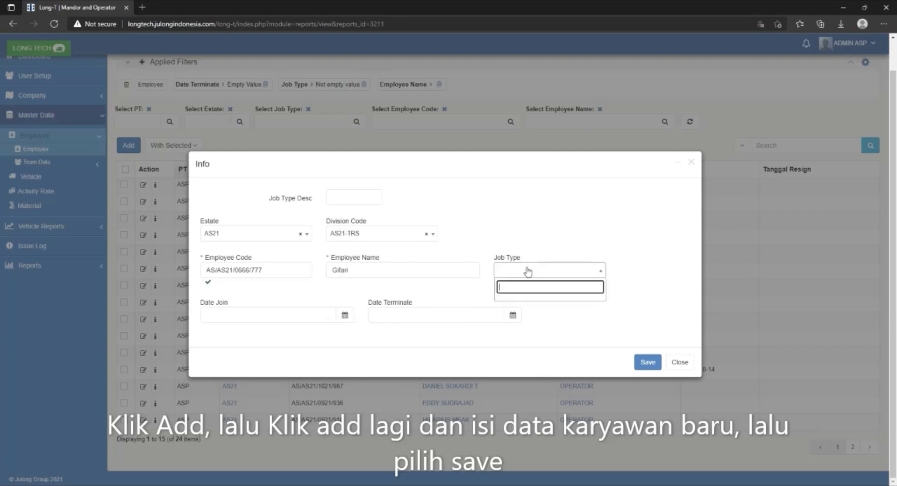
{"action": "scroll", "coordinate": [544, 340], "scroll_direction": "down", "scroll_amount": 2}
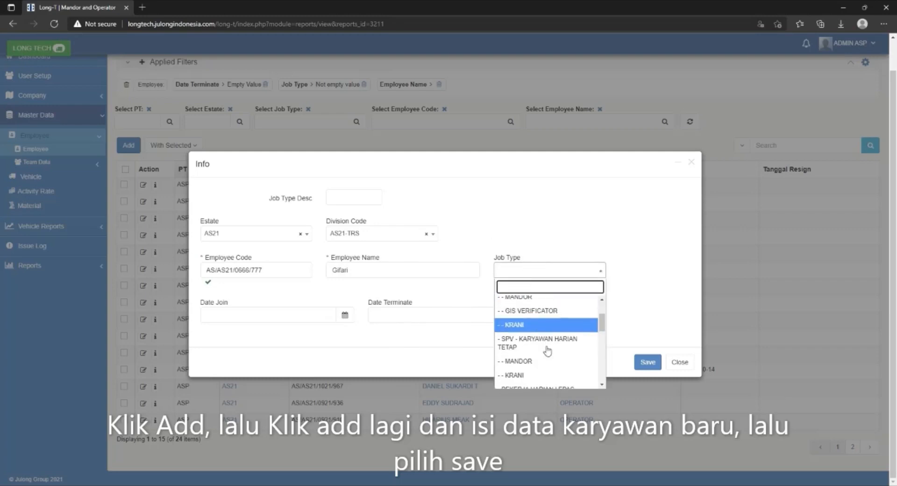
{"action": "scroll", "coordinate": [547, 350], "scroll_direction": "down", "scroll_amount": 3}
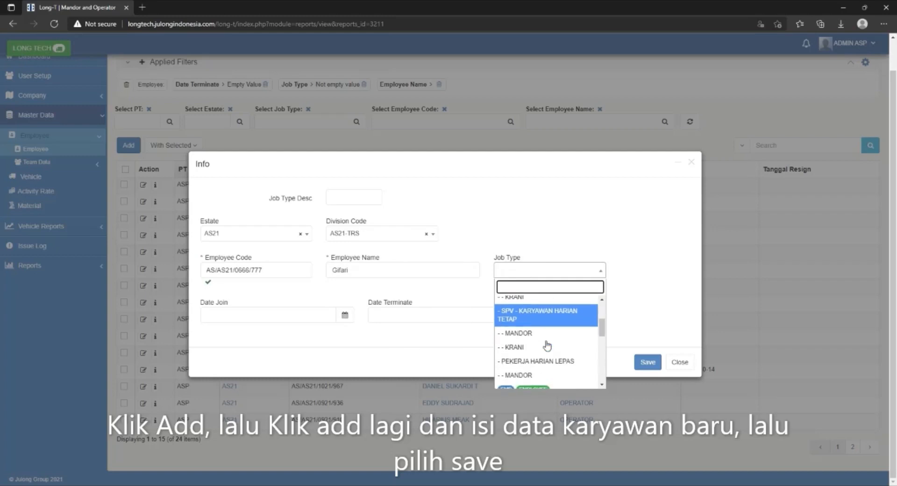
{"action": "scroll", "coordinate": [549, 348], "scroll_direction": "down", "scroll_amount": 5}
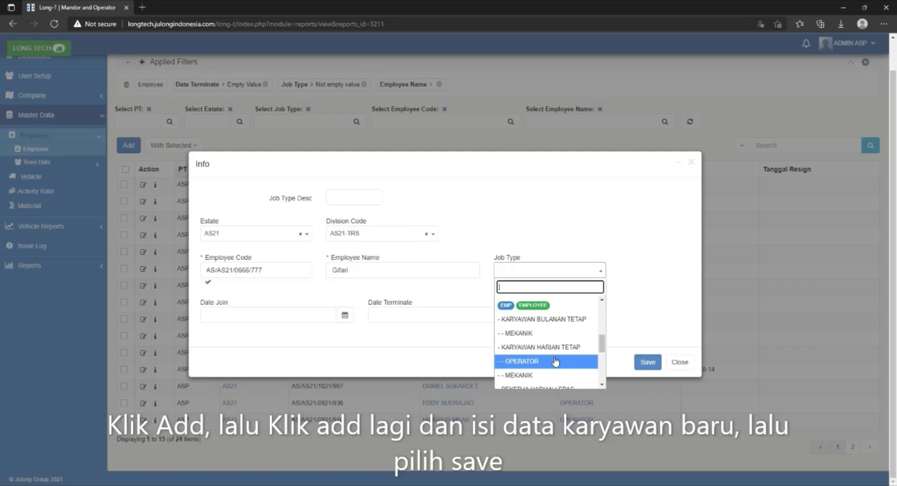
{"action": "left_click", "coordinate": [555, 361]}
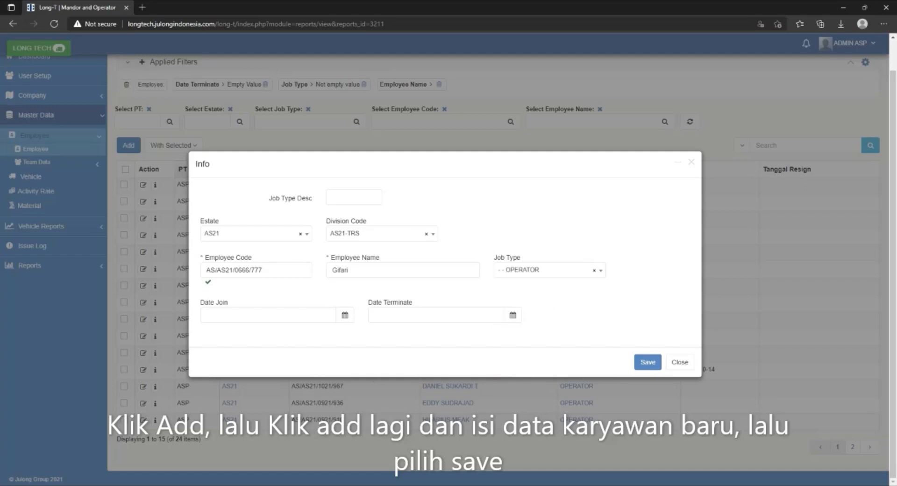
Set the join date to 2021-10-15 and save the new employee record.
{"action": "left_click", "coordinate": [346, 317]}
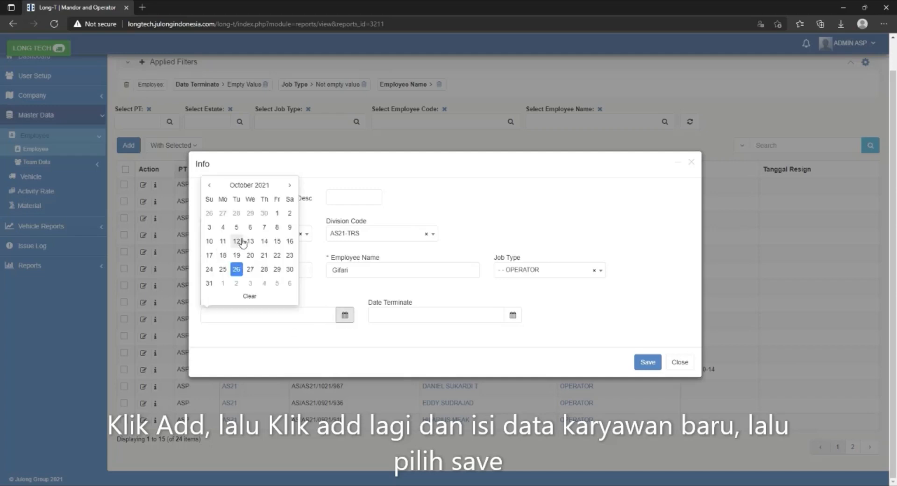
{"action": "left_click", "coordinate": [277, 241]}
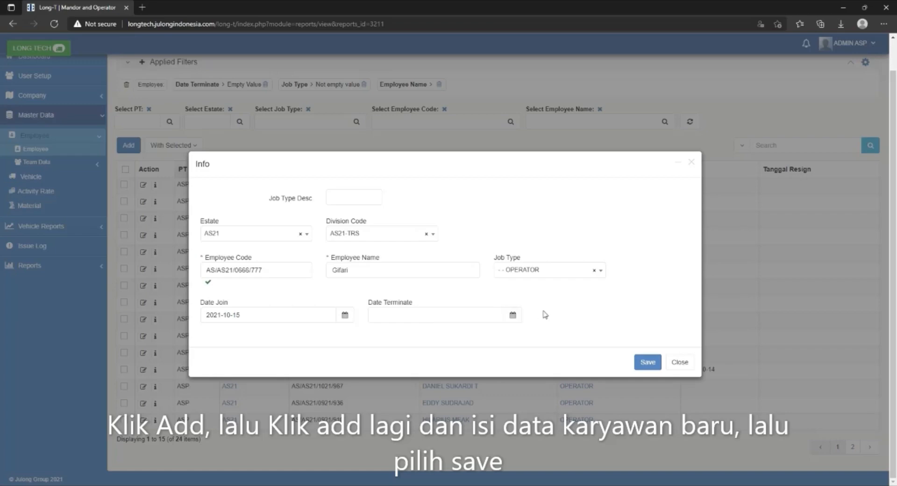
{"action": "left_click", "coordinate": [647, 362]}
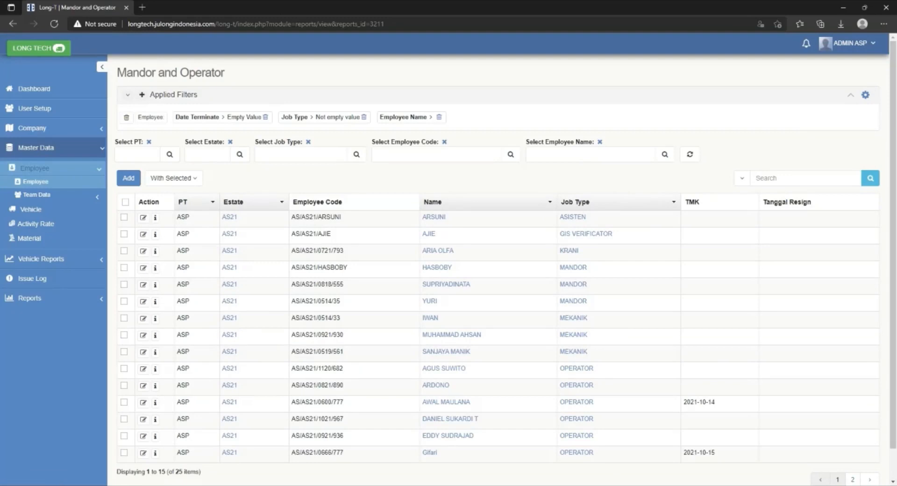
Filter the employee list by the newly added employee's name.
{"action": "left_click", "coordinate": [590, 154]}
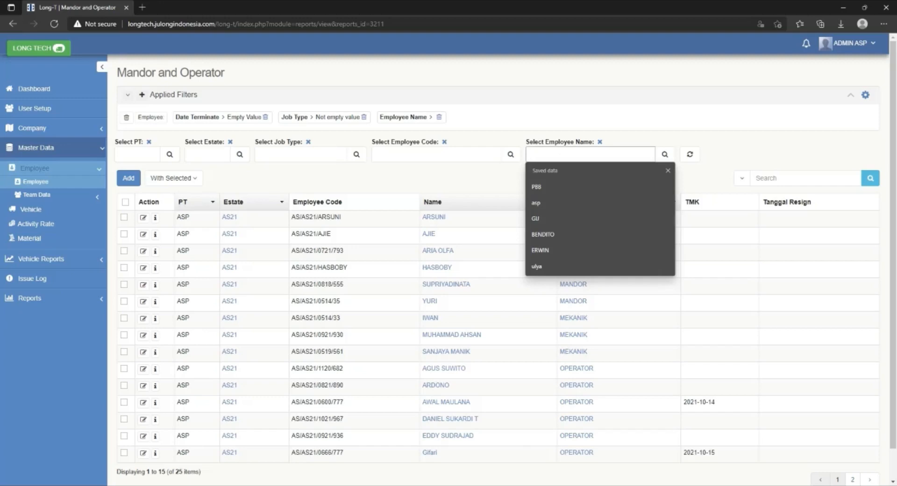
{"action": "type", "text": "gi"}
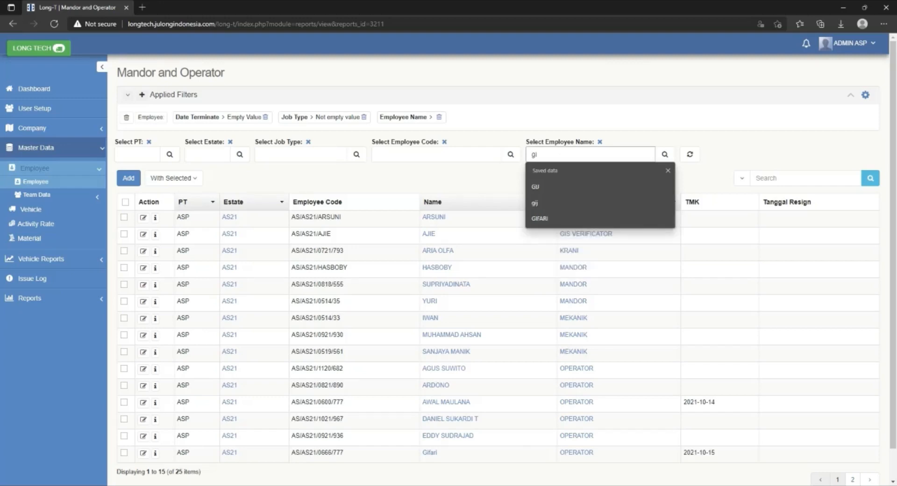
{"action": "type", "text": "fari"}
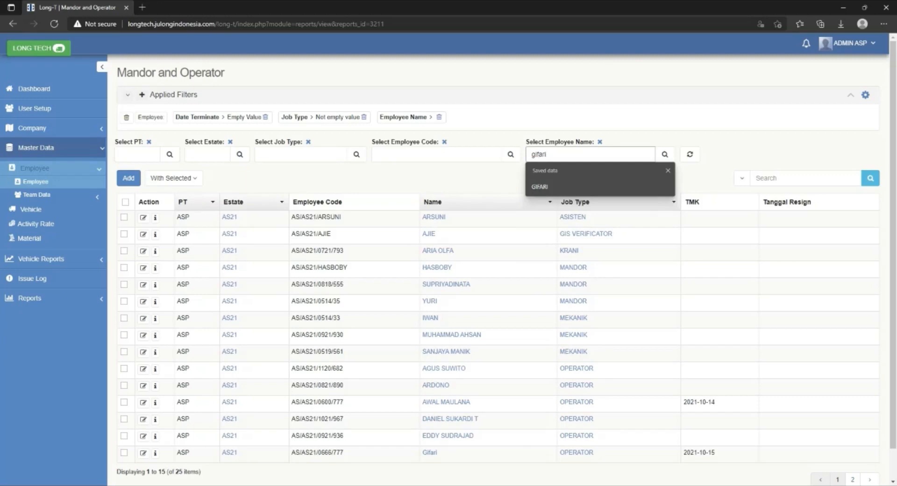
{"action": "left_click", "coordinate": [665, 155]}
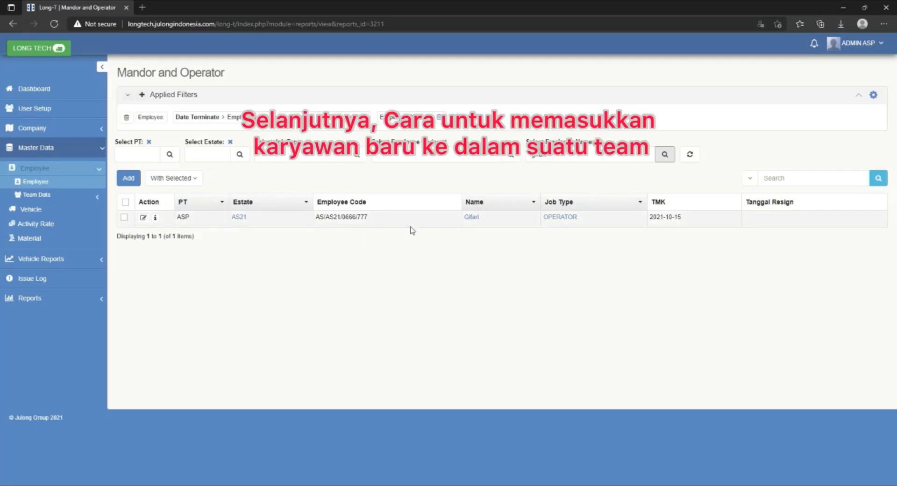
Open the Team Code list within the employee team data of the master data.
{"action": "left_click", "coordinate": [53, 156]}
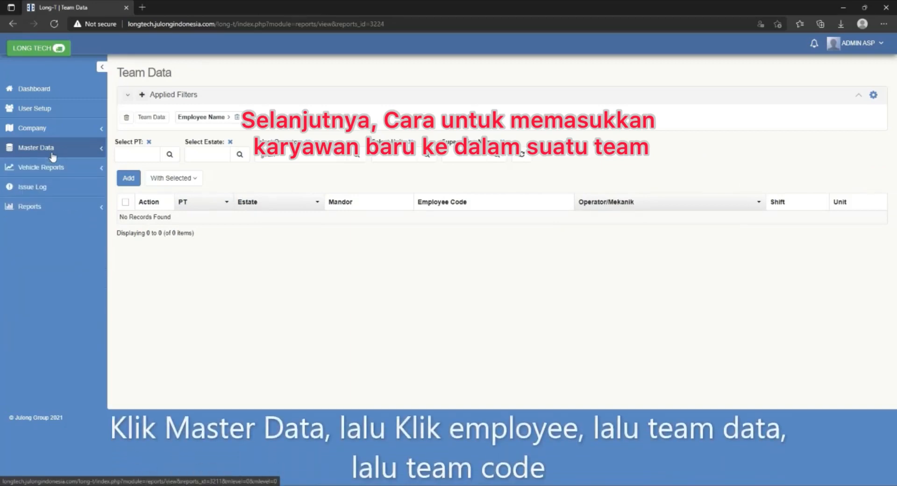
{"action": "left_click", "coordinate": [52, 156]}
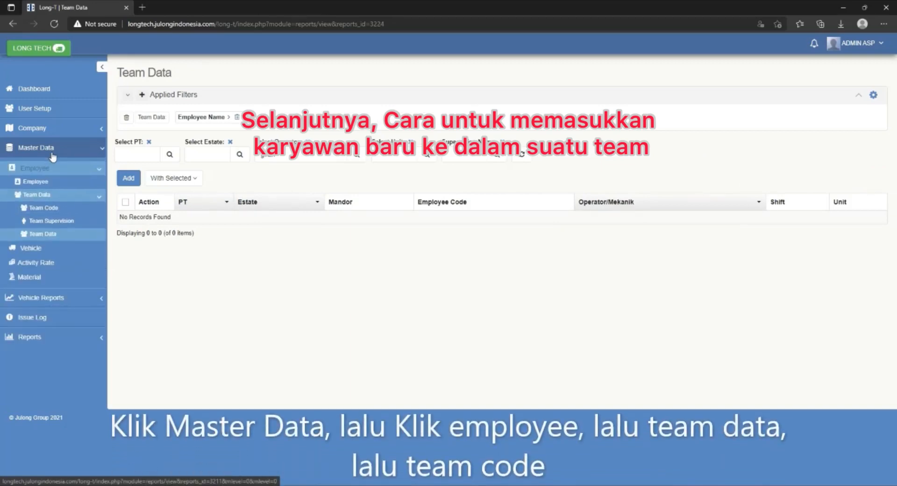
{"action": "left_click", "coordinate": [36, 195]}
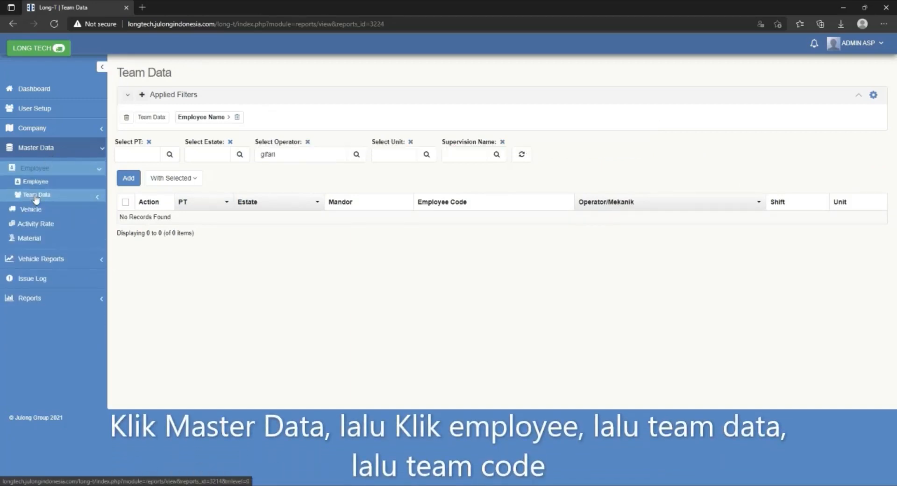
{"action": "left_click", "coordinate": [36, 196]}
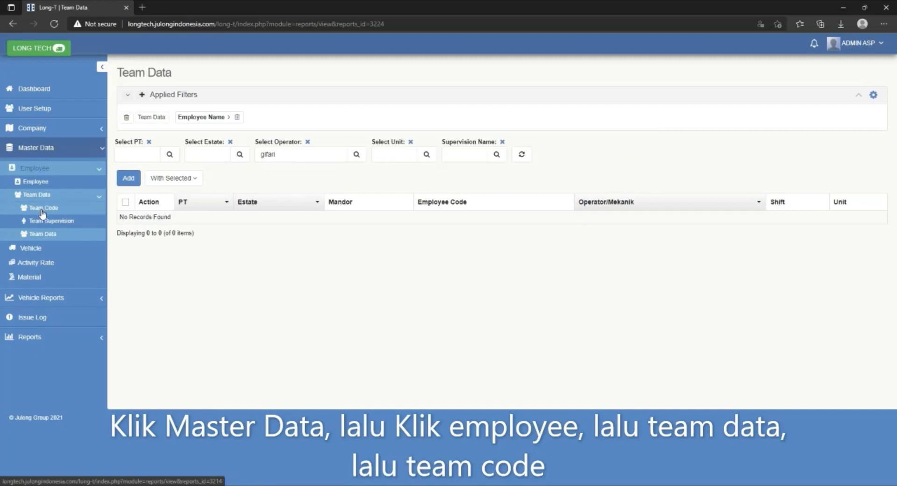
{"action": "left_click", "coordinate": [43, 208]}
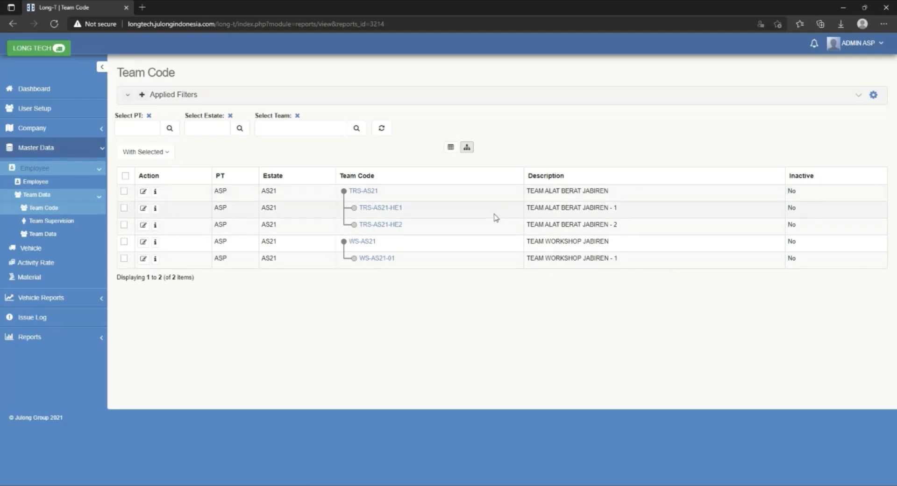
Open the 2021-09 period of team TRS-AS21-HE1 and go to its Team Data list.
{"action": "left_click", "coordinate": [391, 209]}
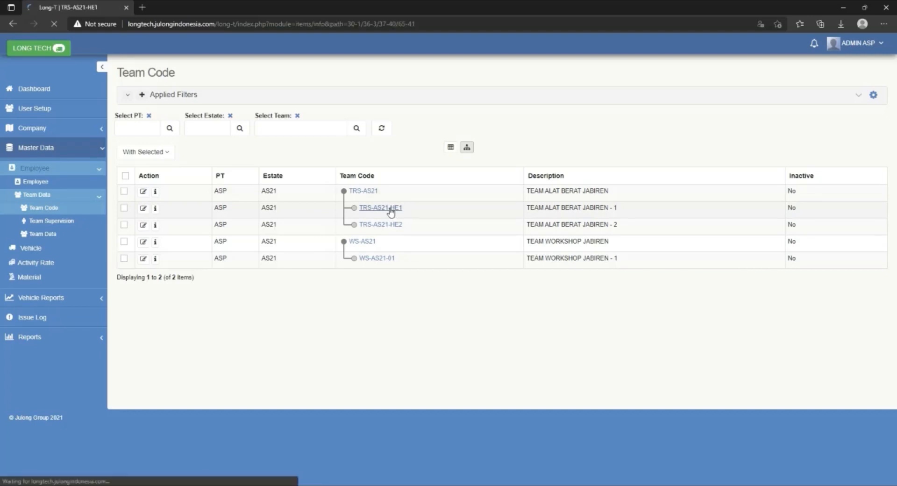
{"action": "scroll", "coordinate": [391, 212], "scroll_direction": "down", "scroll_amount": 3}
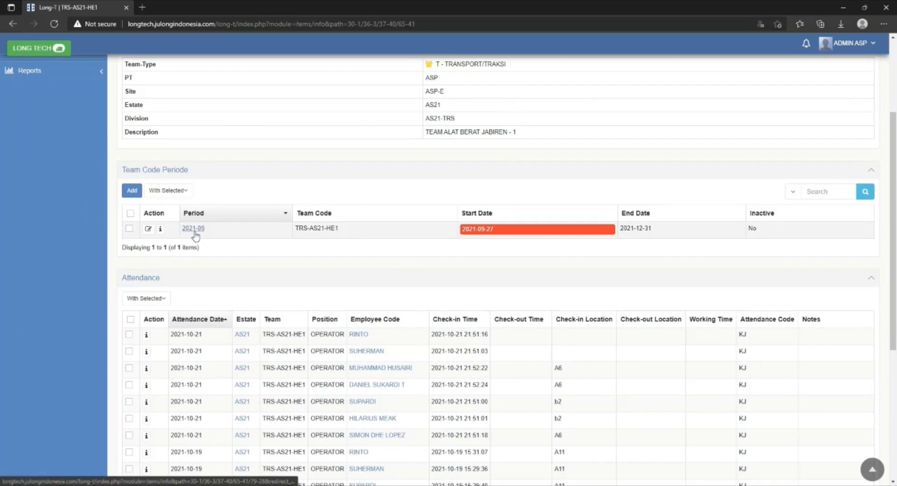
{"action": "left_click", "coordinate": [194, 230]}
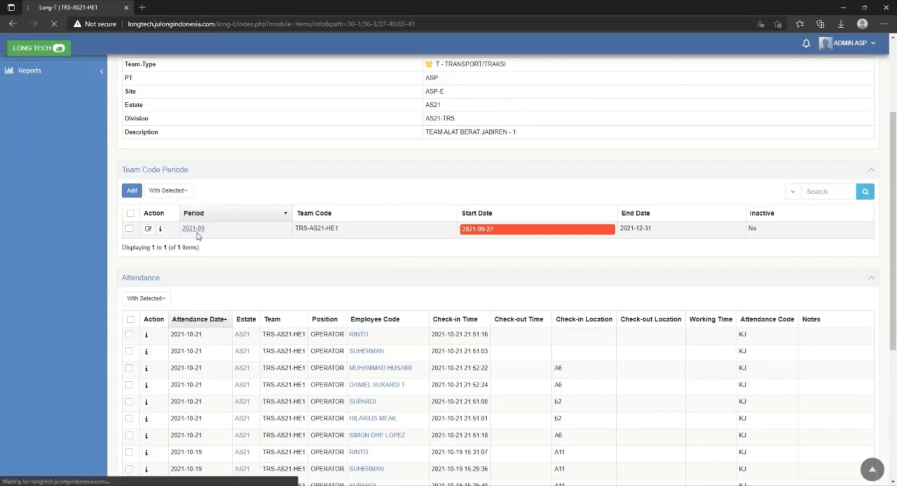
{"action": "scroll", "coordinate": [199, 236], "scroll_direction": "down", "scroll_amount": 4}
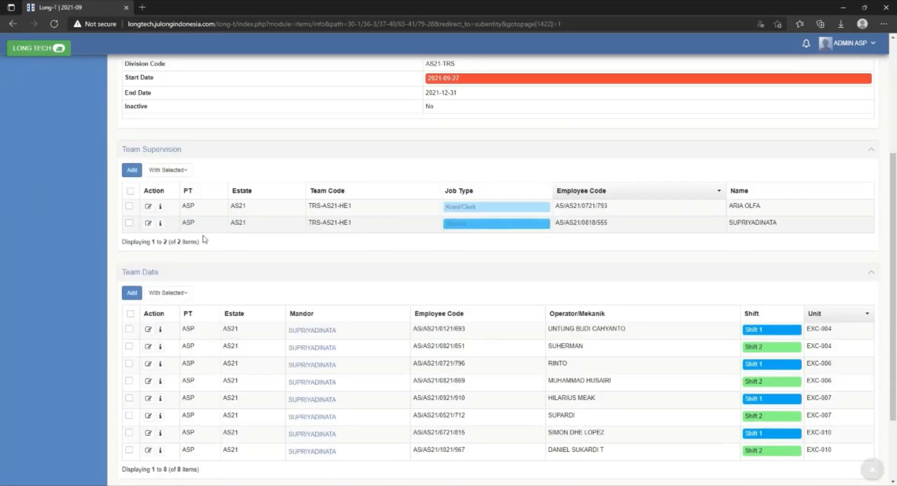
{"action": "scroll", "coordinate": [205, 239], "scroll_direction": "up", "scroll_amount": 3}
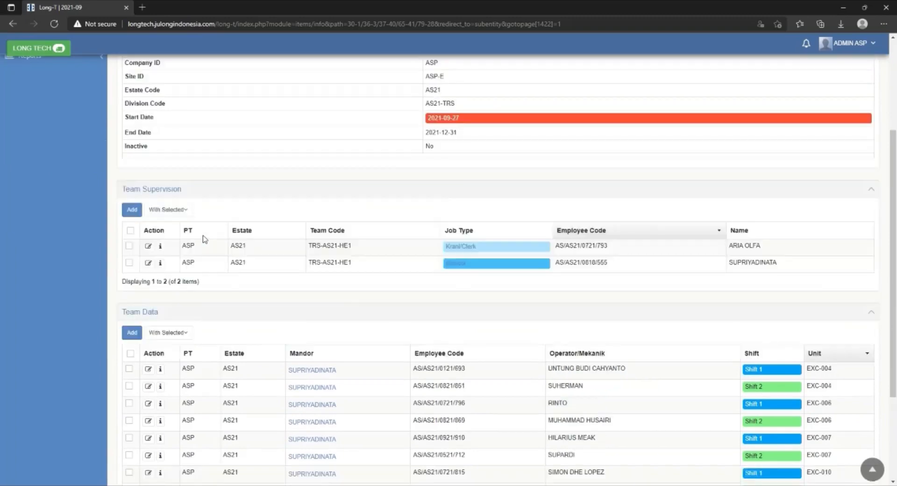
{"action": "scroll", "coordinate": [230, 251], "scroll_direction": "down", "scroll_amount": 4}
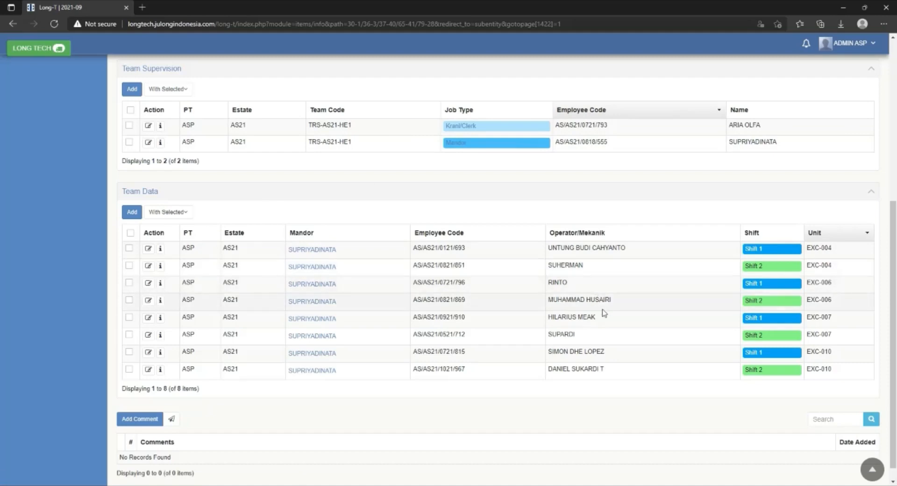
Start a new Team Data entry for the period and set its job type to Operator.
{"action": "left_click", "coordinate": [133, 213]}
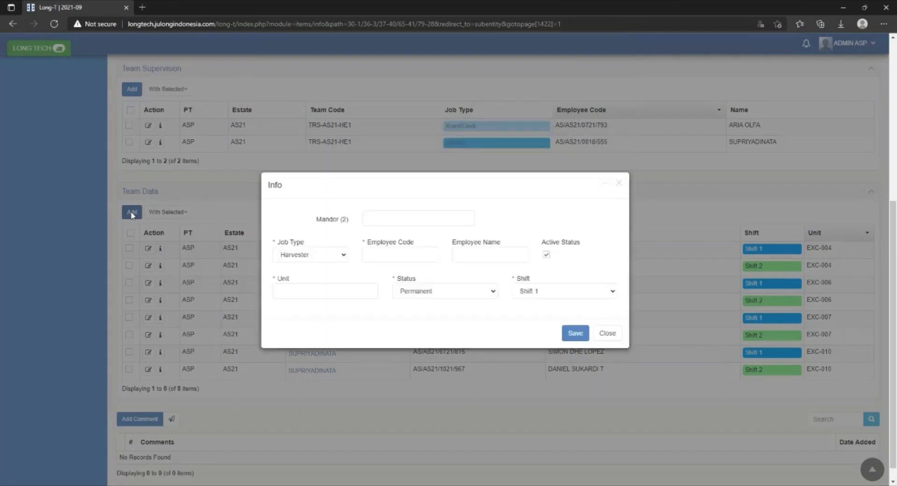
{"action": "left_click", "coordinate": [339, 258]}
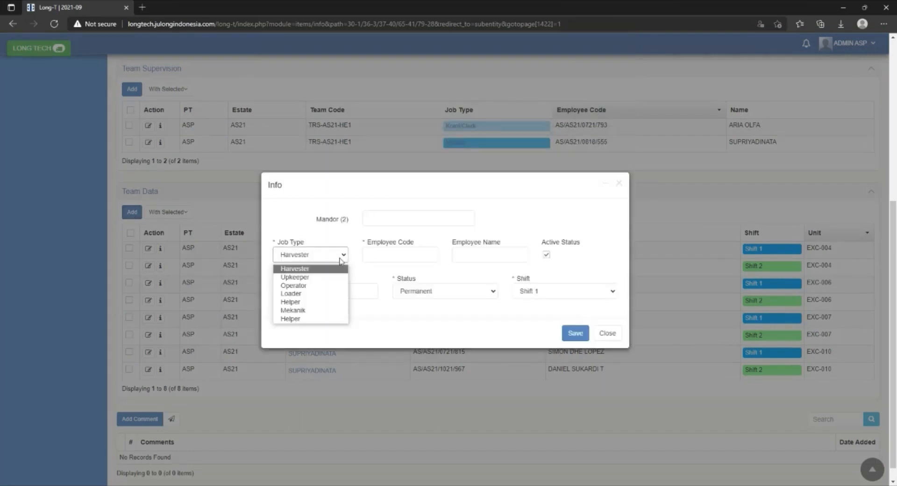
{"action": "left_click", "coordinate": [329, 286]}
Enter the new operator's employee code in capital letters and the employee name in the team entry.
{"action": "left_click", "coordinate": [369, 256]}
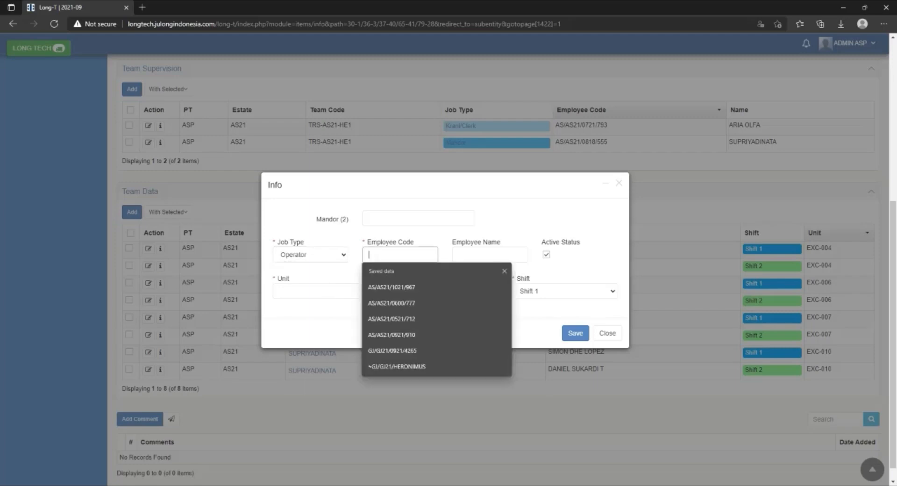
{"action": "type", "text": "as"}
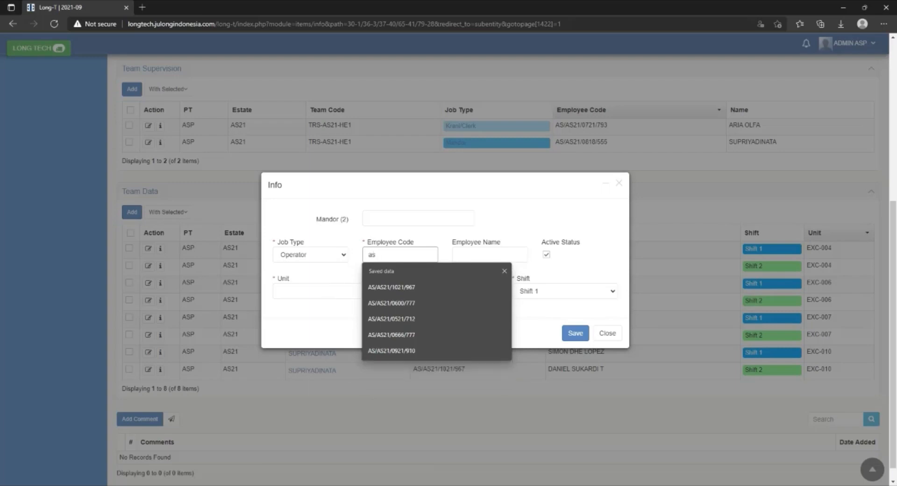
{"action": "key", "text": "BackSpace"}
{"action": "key", "text": "BackSpace"}
{"action": "key", "text": "Caps_Lock"}
{"action": "type", "text": "AS"}
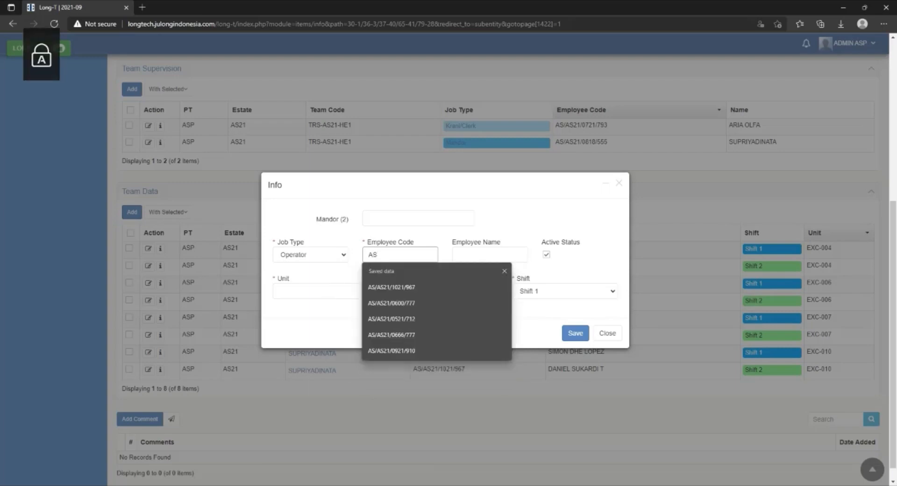
{"action": "type", "text": "/AS"}
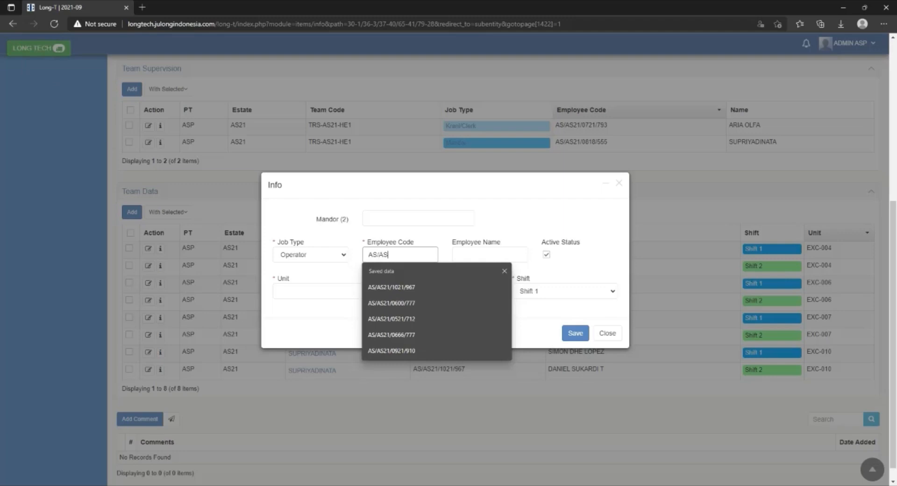
{"action": "type", "text": "21/0666"}
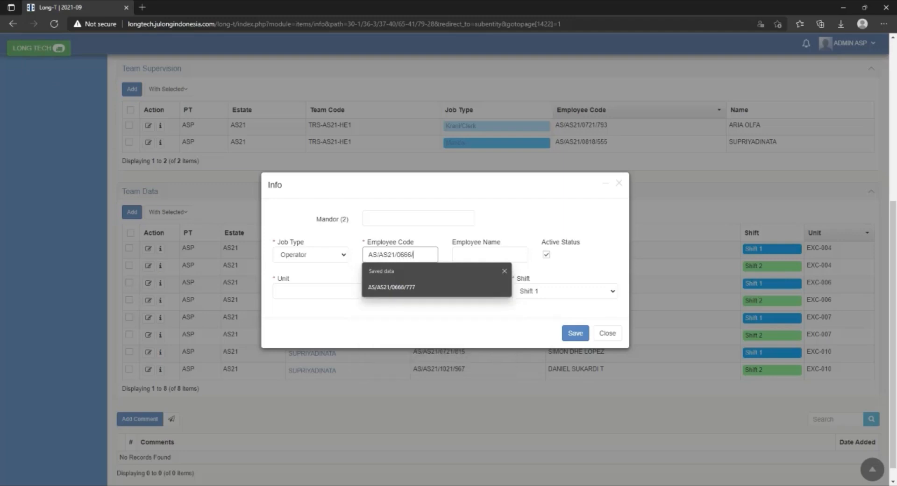
{"action": "type", "text": "/777"}
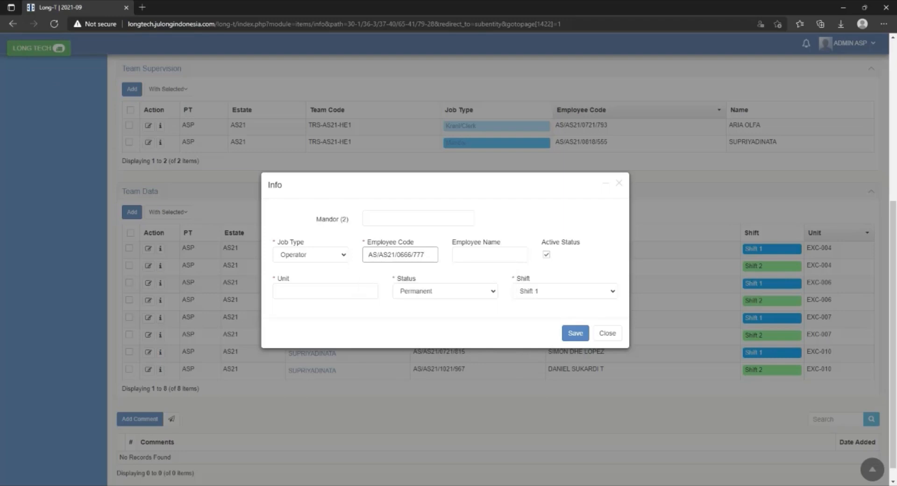
{"action": "left_click", "coordinate": [488, 263]}
{"action": "type", "text": "GIFA"}
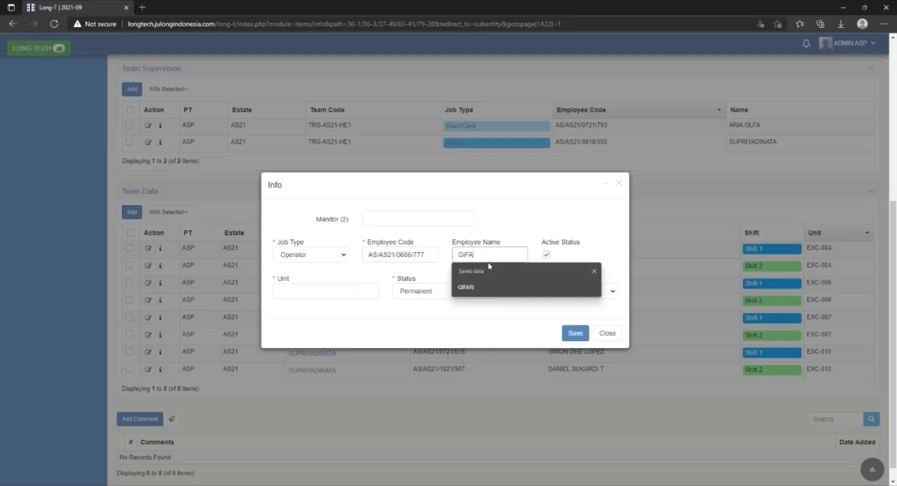
{"action": "type", "text": "RI"}
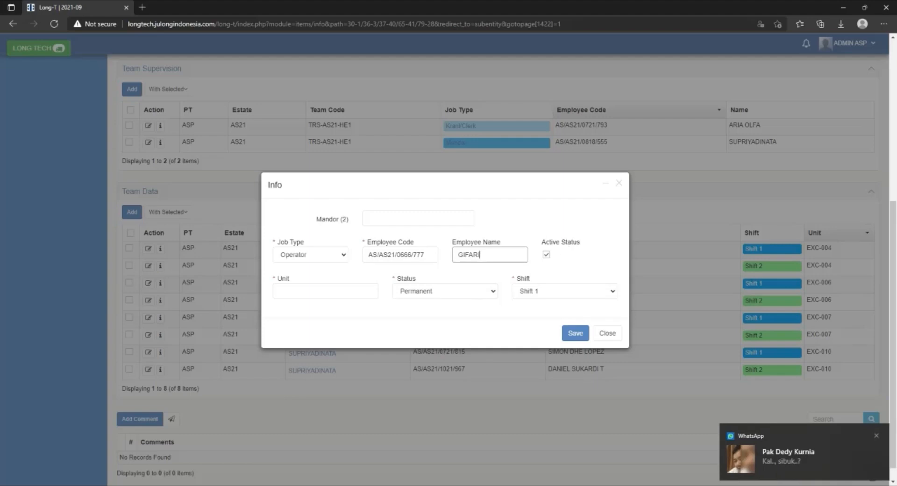
Assign unit EXC-004 with status Permanent and Shift 1, and save the team member entry.
{"action": "left_click", "coordinate": [331, 289]}
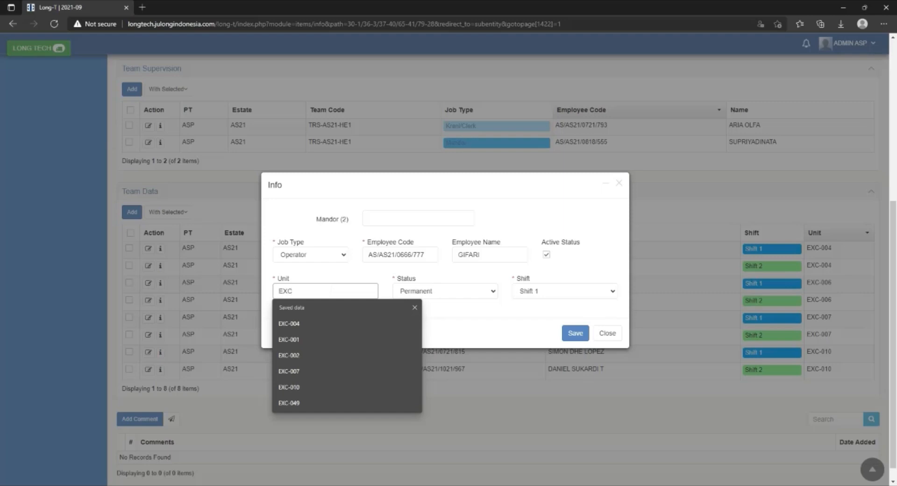
{"action": "type", "text": "EXC-004"}
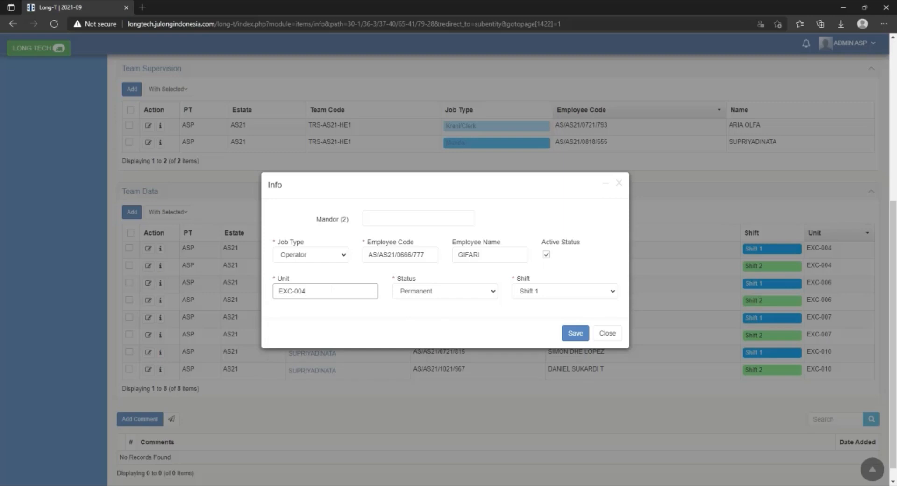
{"action": "left_click", "coordinate": [437, 292]}
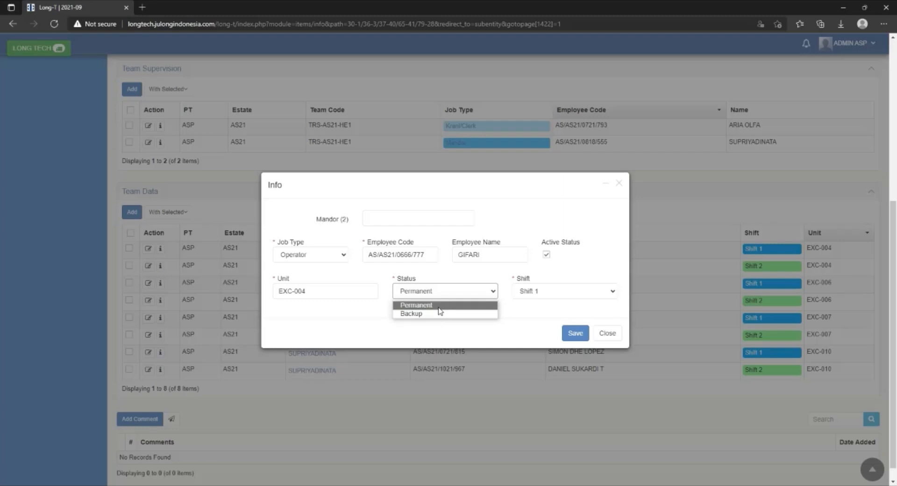
{"action": "left_click", "coordinate": [439, 307]}
{"action": "left_click", "coordinate": [530, 290]}
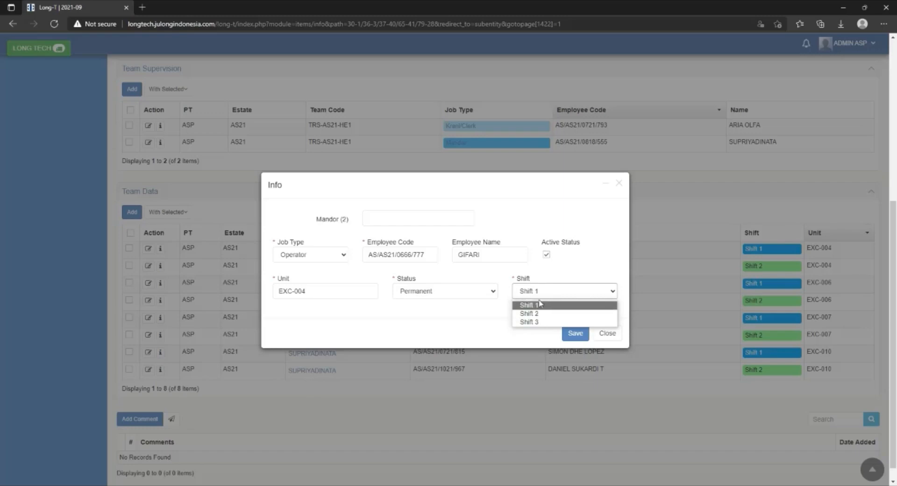
{"action": "left_click", "coordinate": [539, 306]}
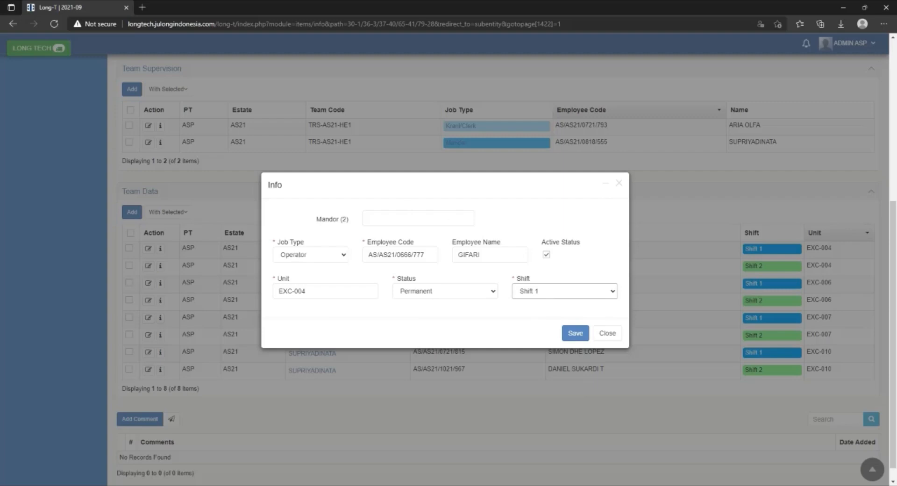
{"action": "left_click", "coordinate": [575, 333]}
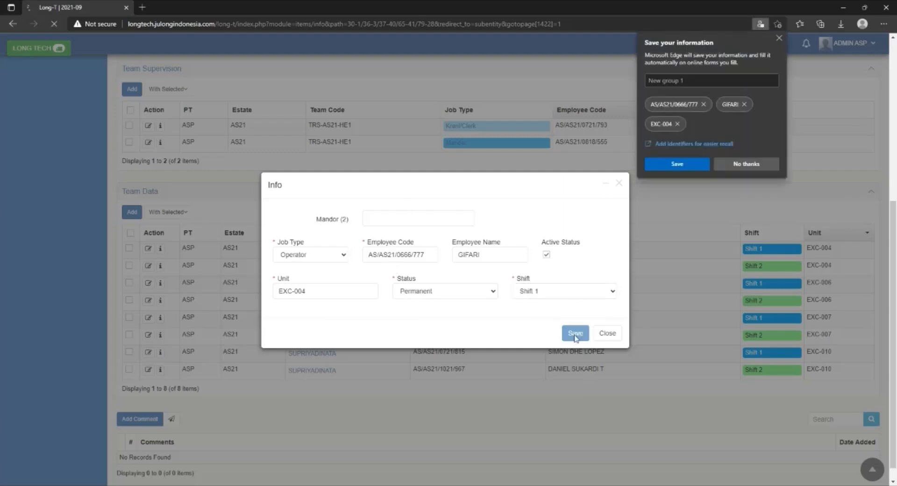
{"action": "scroll", "coordinate": [574, 337], "scroll_direction": "down", "scroll_amount": 5}
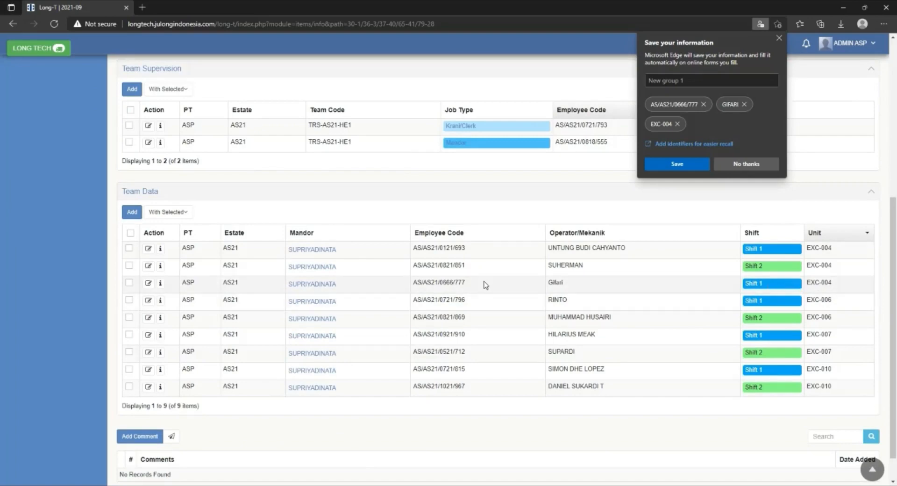
Return to the employee list in the master data.
{"action": "scroll", "coordinate": [445, 314], "scroll_direction": "up", "scroll_amount": 5}
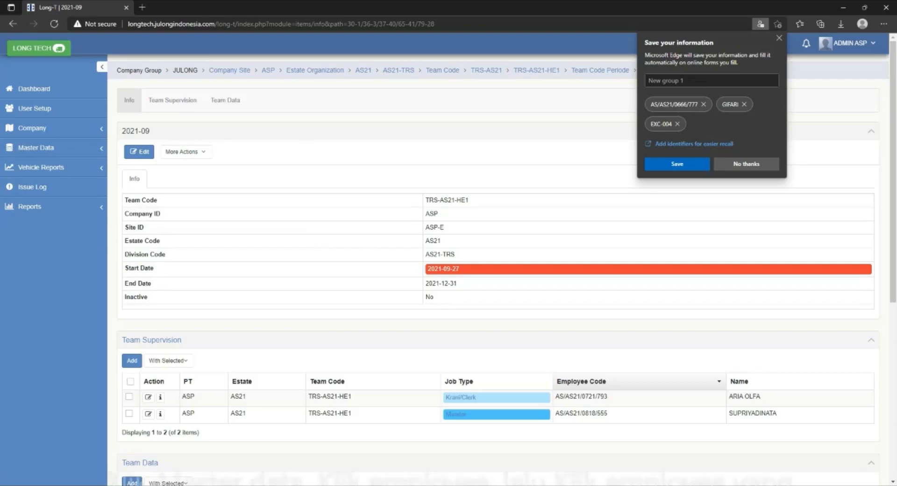
{"action": "left_click", "coordinate": [65, 148]}
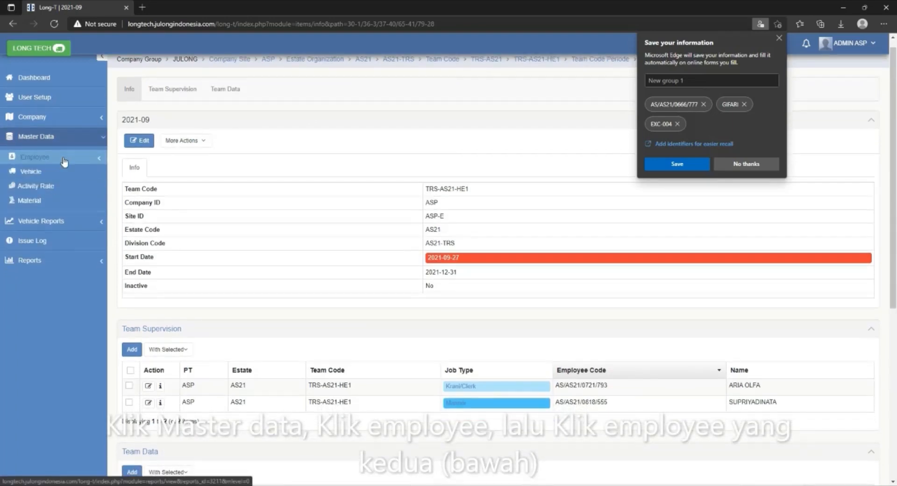
{"action": "left_click", "coordinate": [65, 161]}
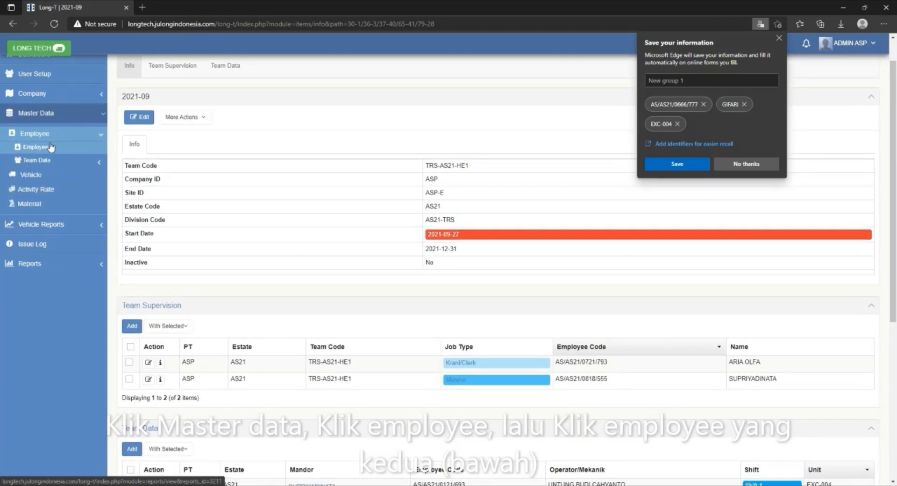
{"action": "left_click", "coordinate": [48, 151]}
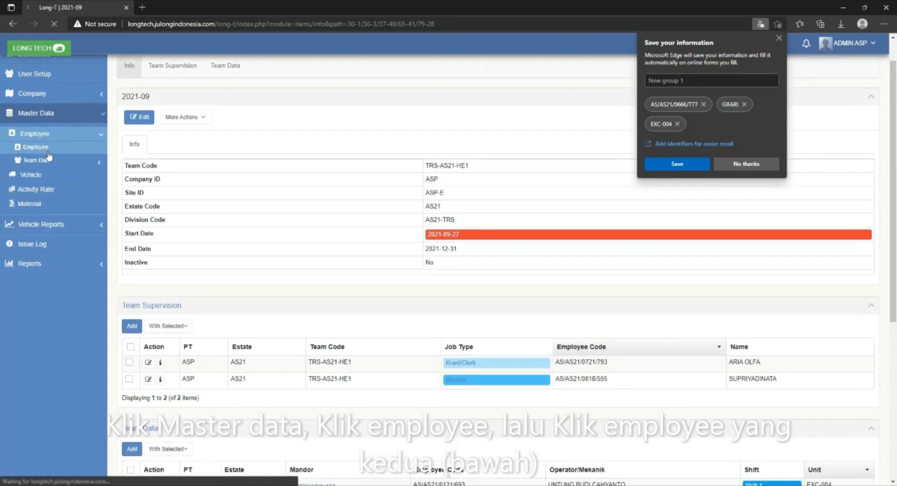
Clear the employee name filter, dismiss the browser's offer to save form information, and list the employees without the name filter.
{"action": "left_click_drag", "start_coordinate": [553, 156], "coordinate": [509, 156]}
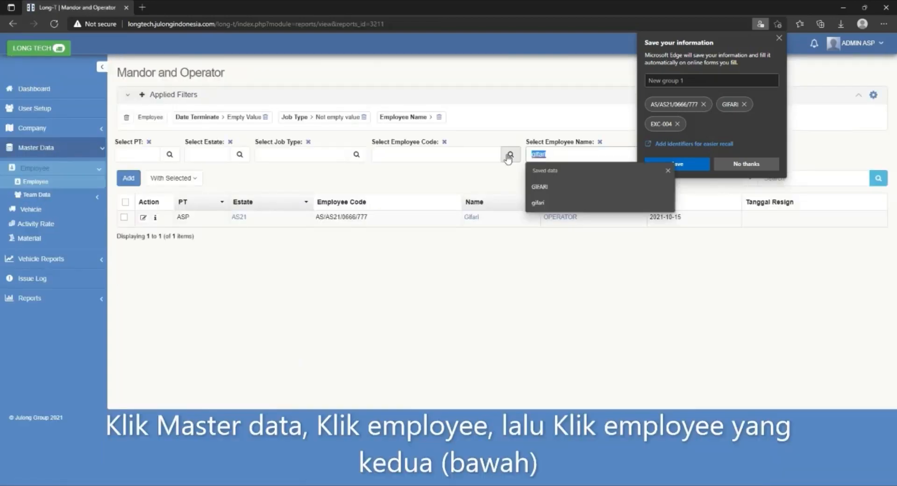
{"action": "key", "text": "BackSpace"}
{"action": "left_click", "coordinate": [779, 40]}
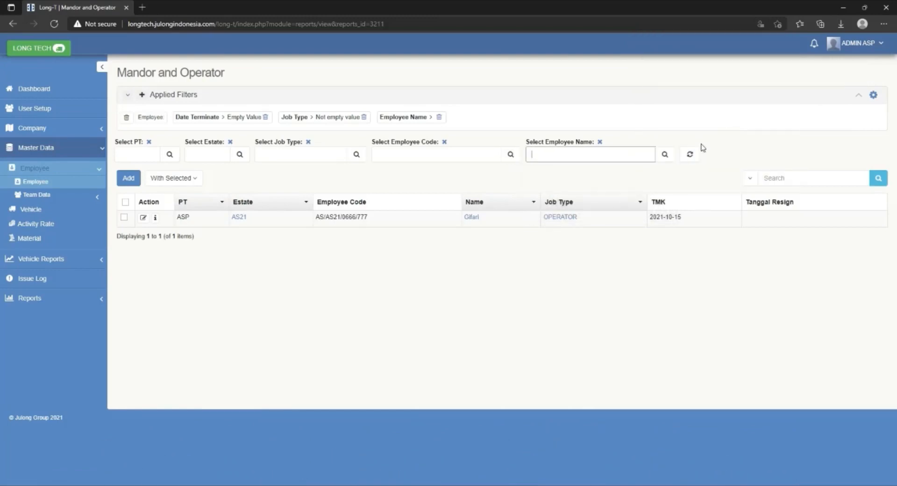
{"action": "left_click", "coordinate": [665, 156]}
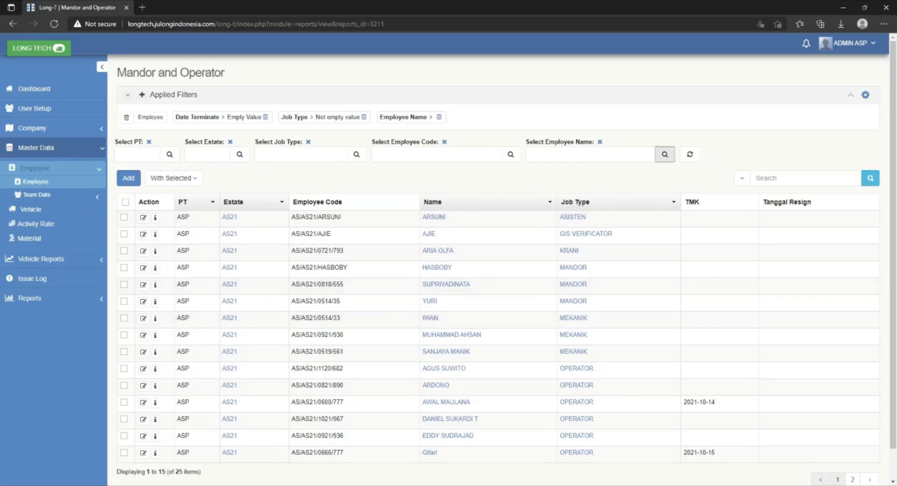
{"action": "scroll", "coordinate": [541, 265], "scroll_direction": "down", "scroll_amount": 1}
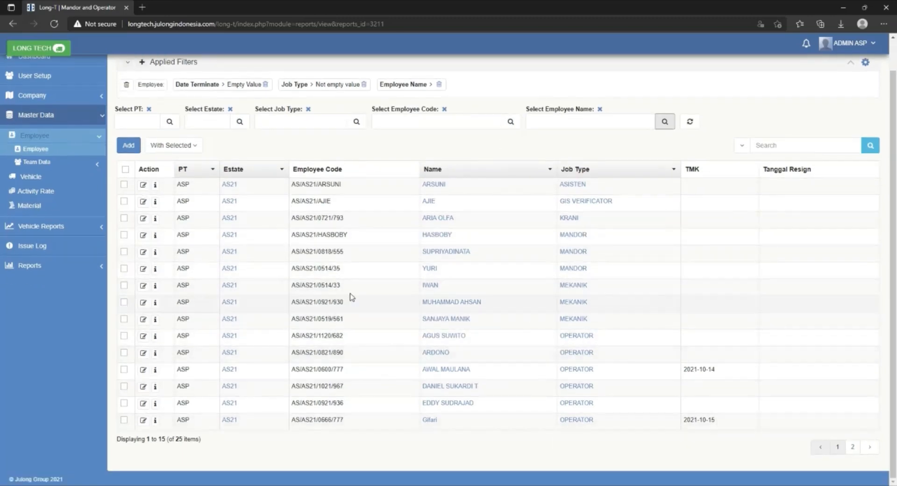
Filter the employee list by the newly added operator's name.
{"action": "scroll", "coordinate": [430, 304], "scroll_direction": "up", "scroll_amount": 1}
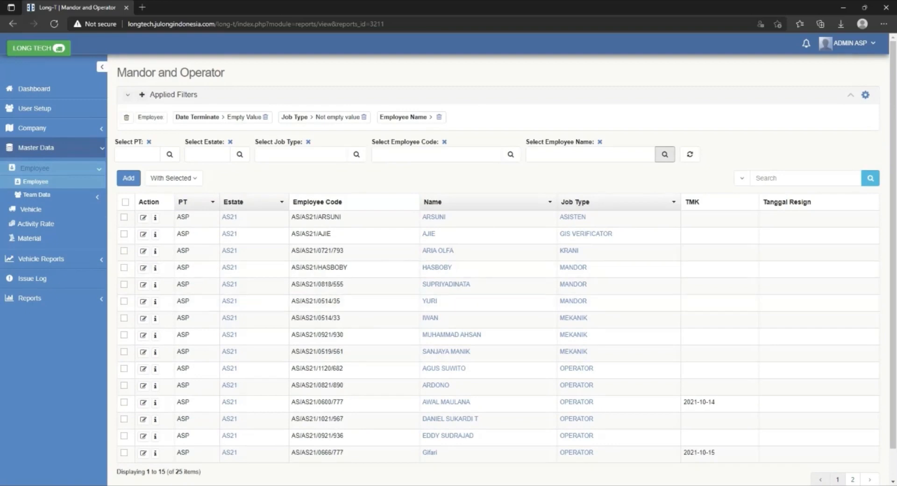
{"action": "left_click", "coordinate": [603, 155]}
{"action": "type", "text": "G"}
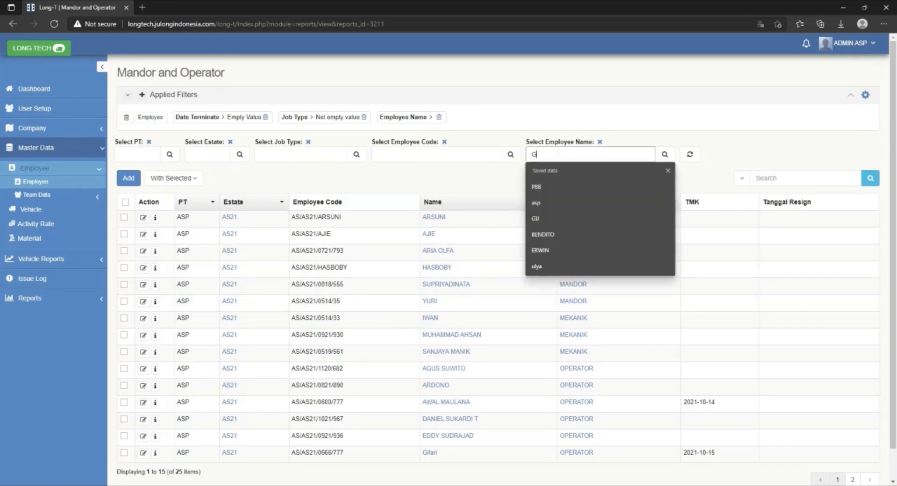
{"action": "type", "text": "IFARI"}
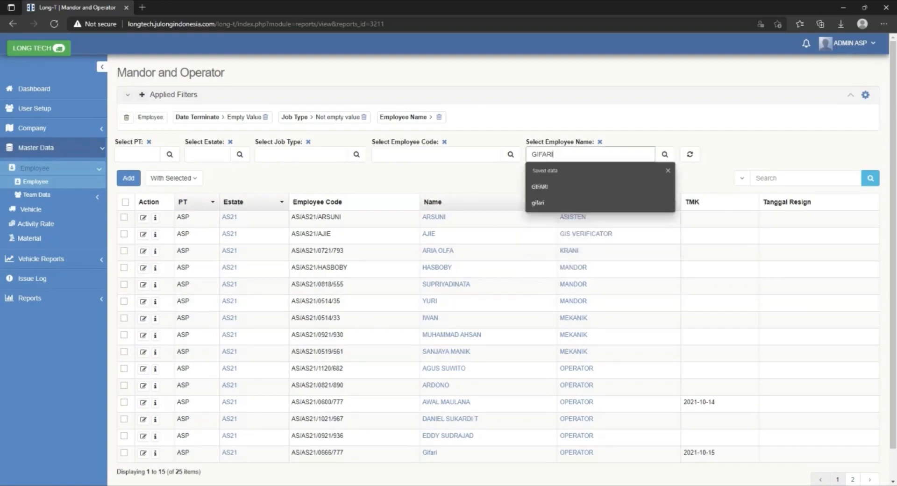
{"action": "left_click", "coordinate": [666, 156]}
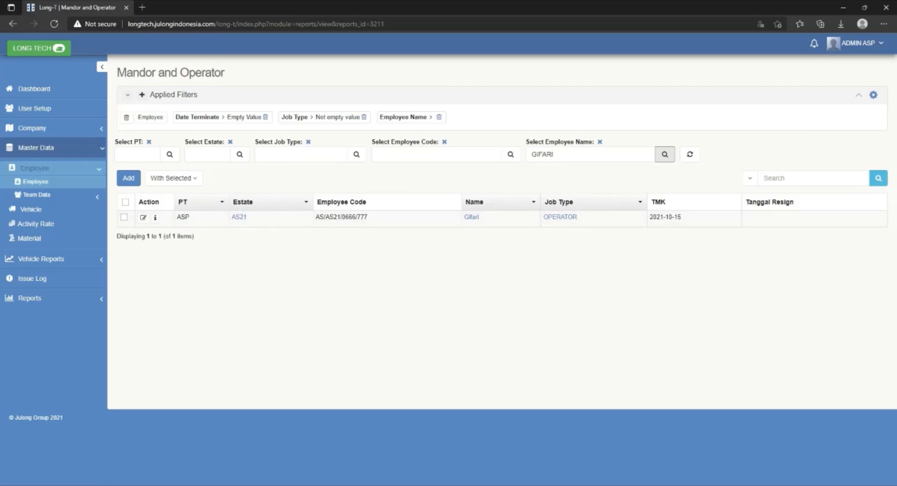
Edit the filtered operator's record, set Date Terminate to 2021-10-25, and save it.
{"action": "left_click", "coordinate": [143, 219]}
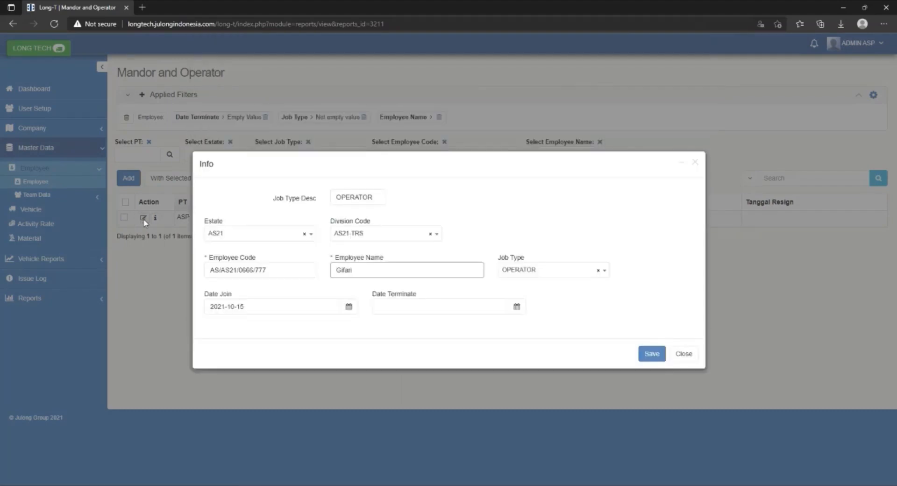
{"action": "left_click", "coordinate": [517, 307]}
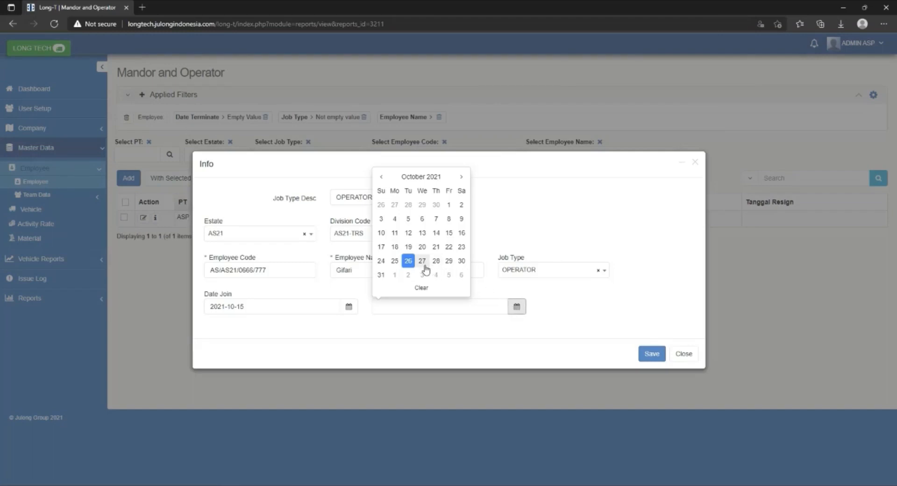
{"action": "left_click", "coordinate": [395, 261]}
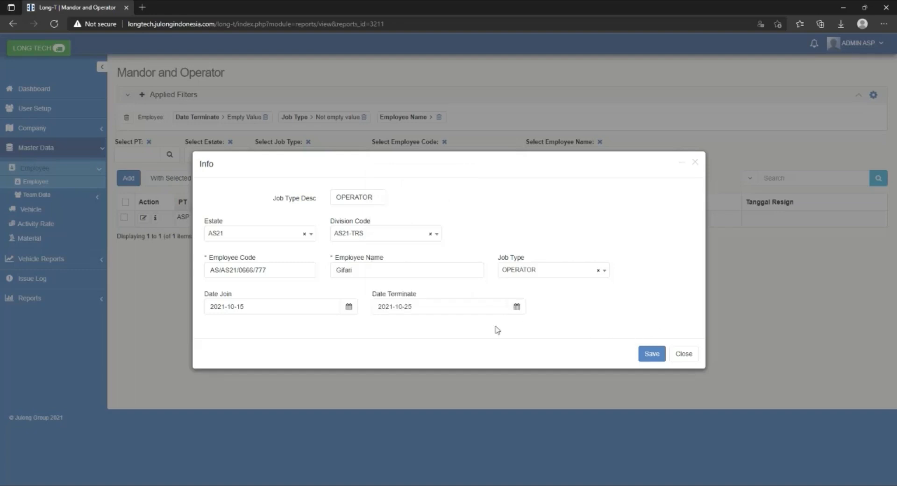
{"action": "left_click", "coordinate": [653, 353]}
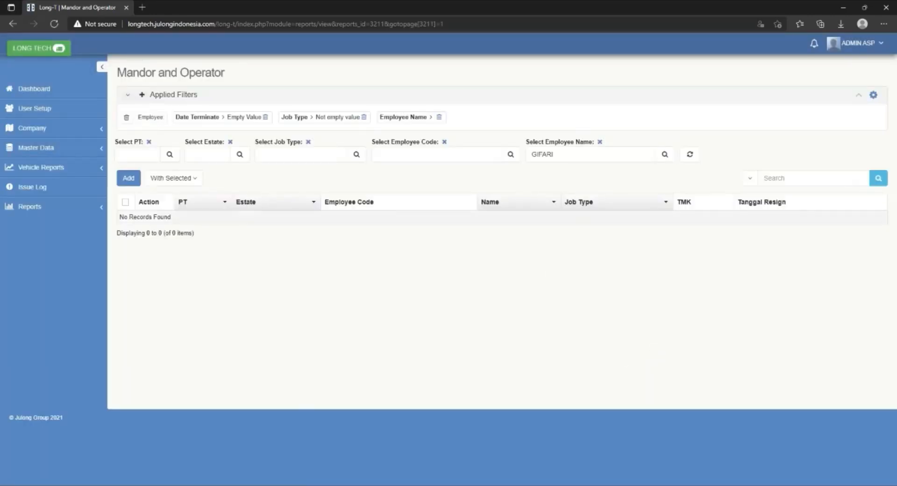
Clear the employee name filter and list the employees again to check the terminated operator's entry.
{"action": "double_click", "coordinate": [601, 150]}
{"action": "key", "text": "BackSpace"}
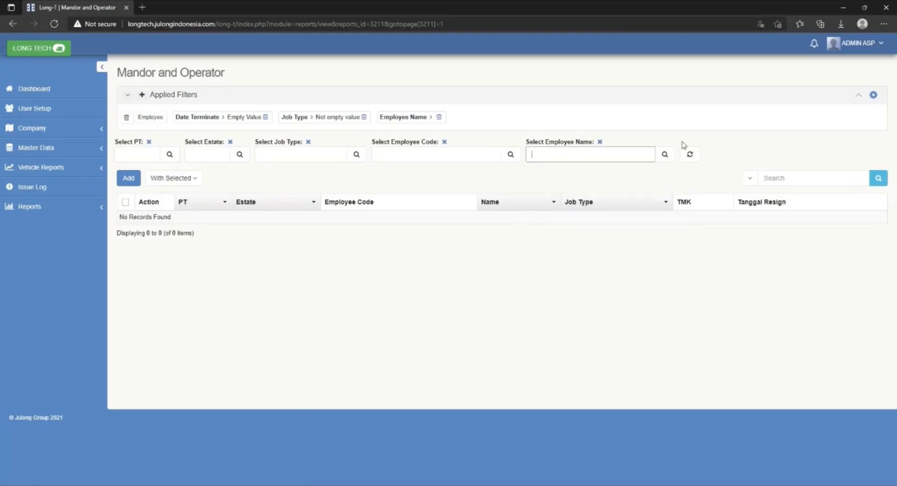
{"action": "left_click", "coordinate": [664, 154]}
{"action": "scroll", "coordinate": [626, 243], "scroll_direction": "down", "scroll_amount": 1}
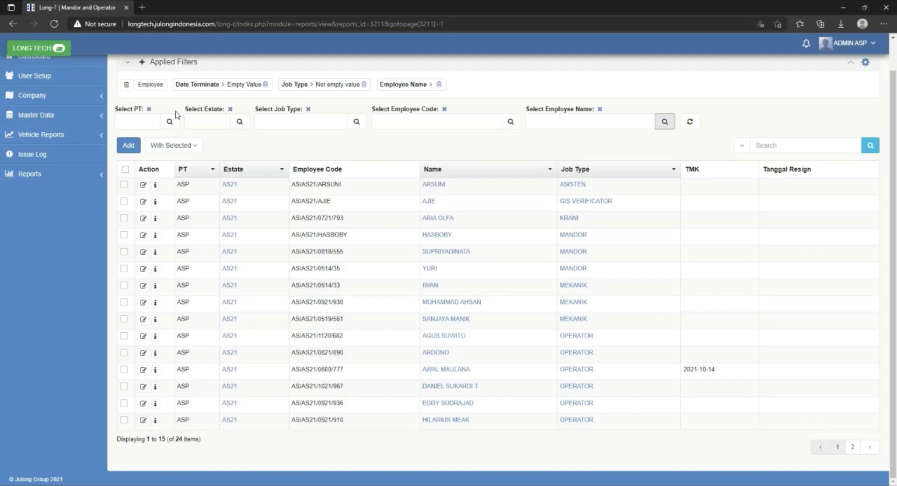
Open the Team Code list under the employee team data in the master data.
{"action": "left_click", "coordinate": [62, 120]}
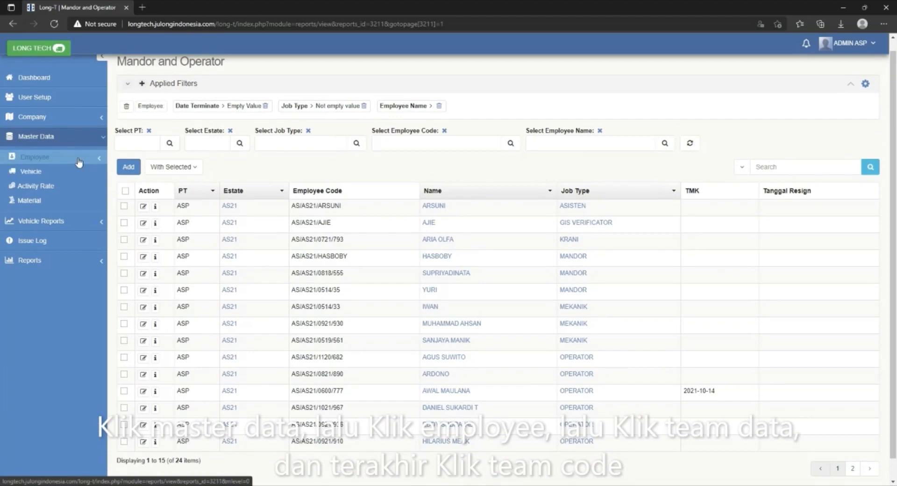
{"action": "left_click", "coordinate": [79, 161]}
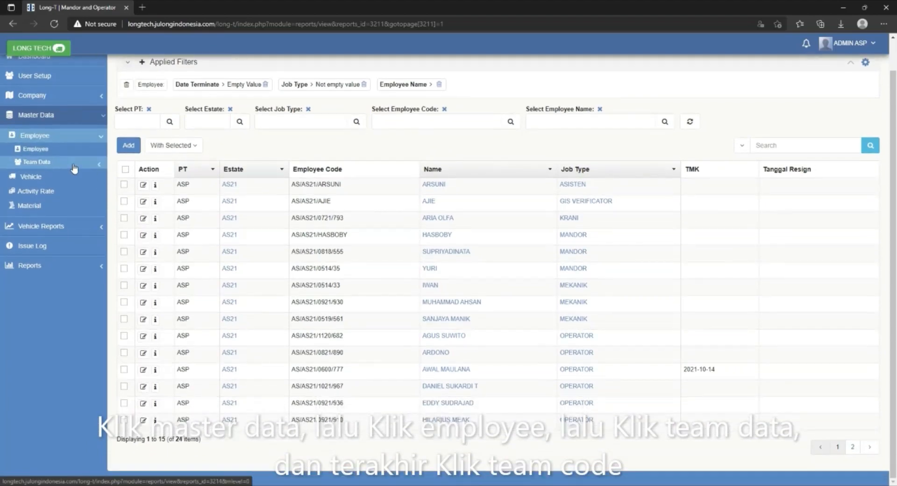
{"action": "left_click", "coordinate": [71, 164]}
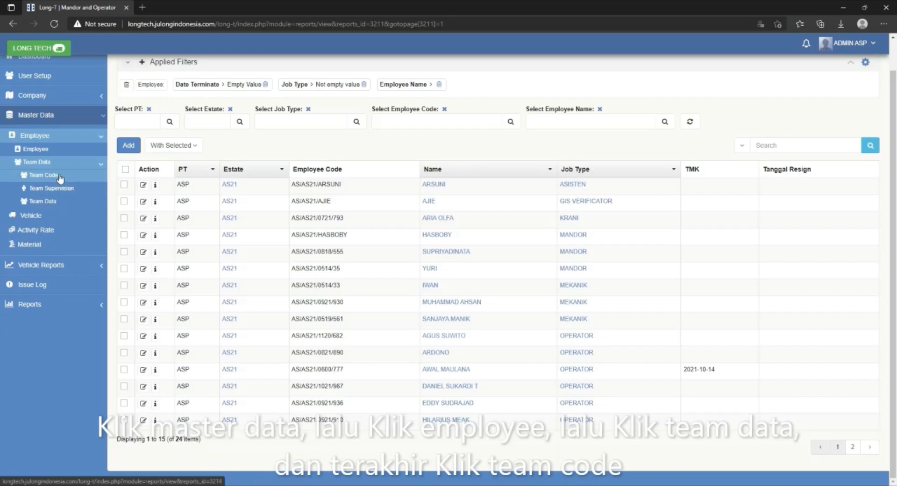
{"action": "left_click", "coordinate": [57, 177]}
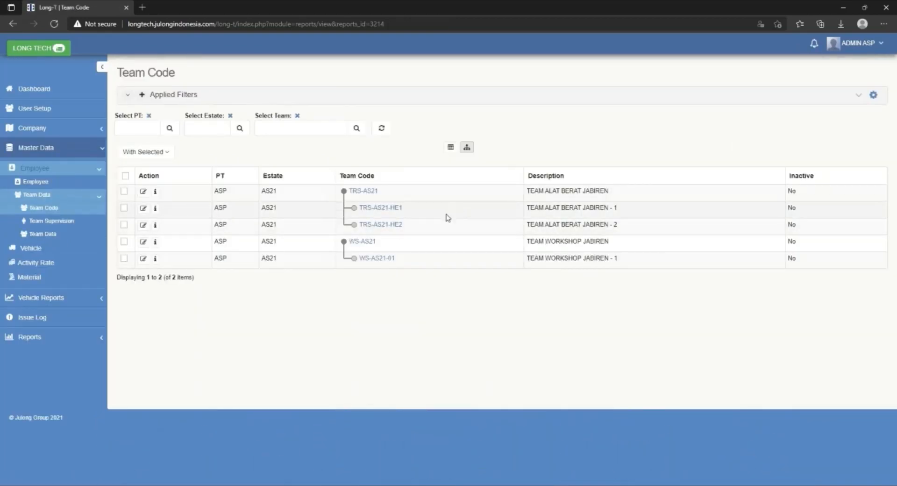
Open team TRS-AS21-HE1 and its team code period 2021-09, and find its team data.
{"action": "left_click", "coordinate": [374, 212]}
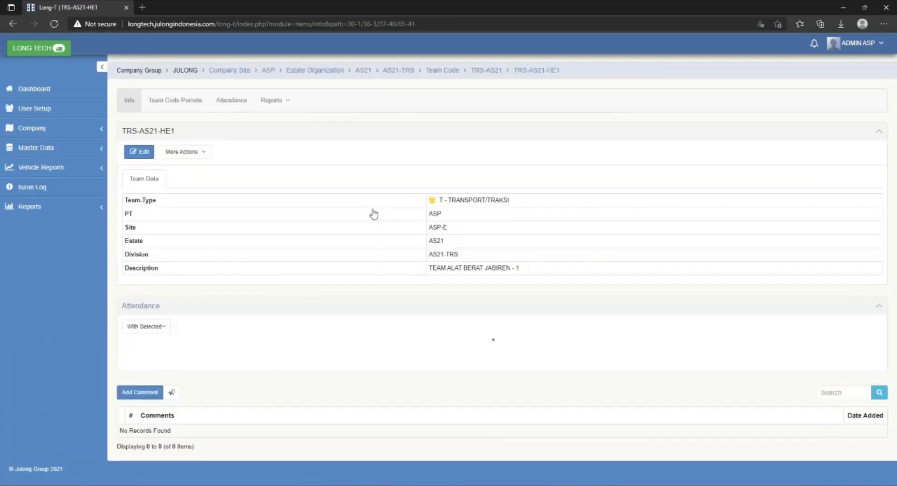
{"action": "scroll", "coordinate": [374, 214], "scroll_direction": "down", "scroll_amount": 1}
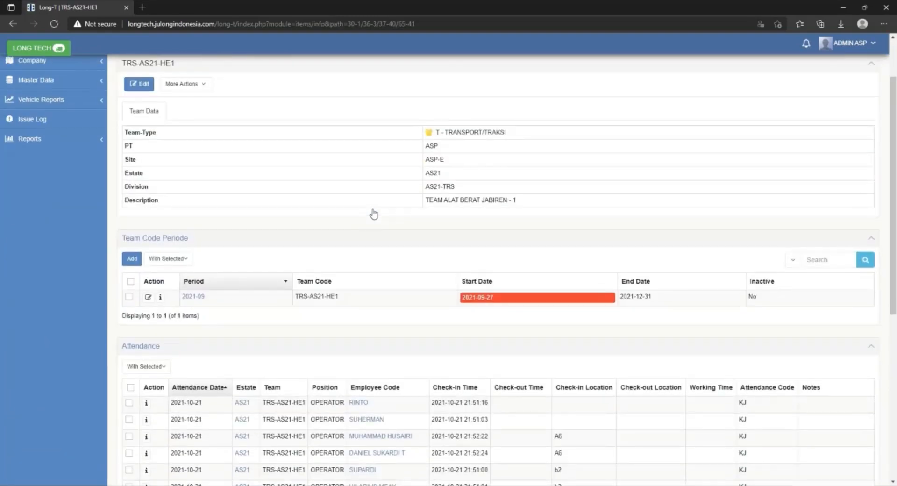
{"action": "left_click", "coordinate": [193, 298]}
{"action": "scroll", "coordinate": [221, 281], "scroll_direction": "down", "scroll_amount": 4}
{"action": "scroll", "coordinate": [220, 281], "scroll_direction": "down", "scroll_amount": 1}
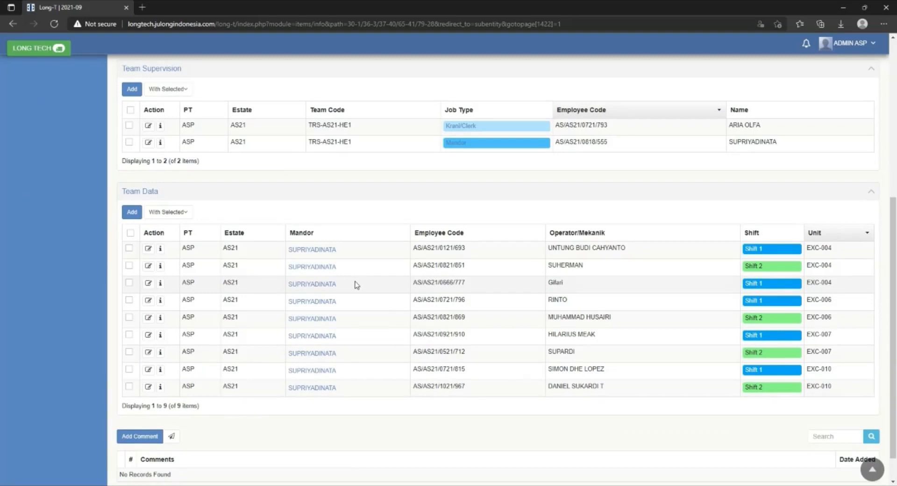
Turn off Active Status in the terminated operator's EXC-004 Shift 1 team entry, save it, and check the team data.
{"action": "left_click", "coordinate": [148, 283]}
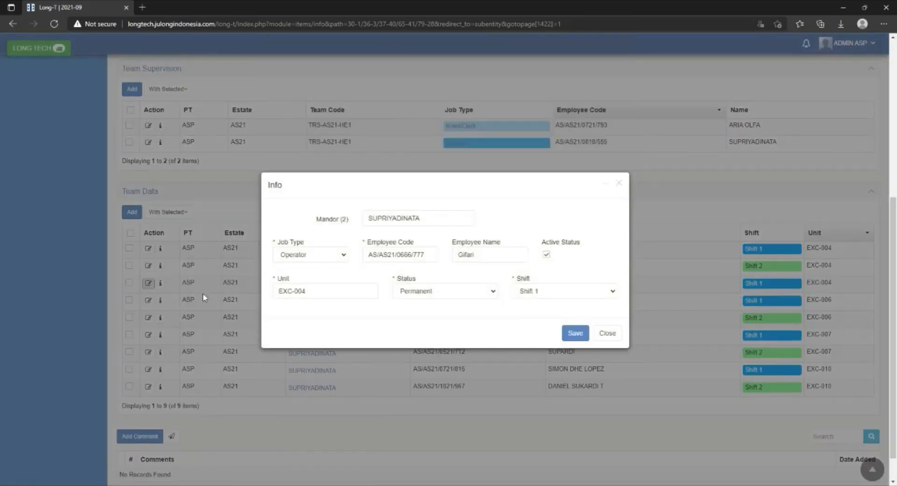
{"action": "left_click", "coordinate": [547, 256]}
{"action": "left_click", "coordinate": [575, 333]}
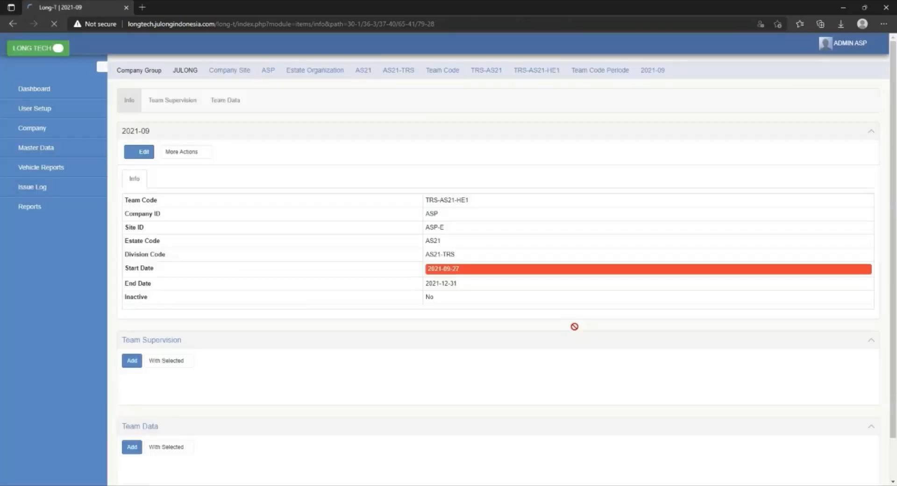
{"action": "scroll", "coordinate": [586, 354], "scroll_direction": "down", "scroll_amount": 6}
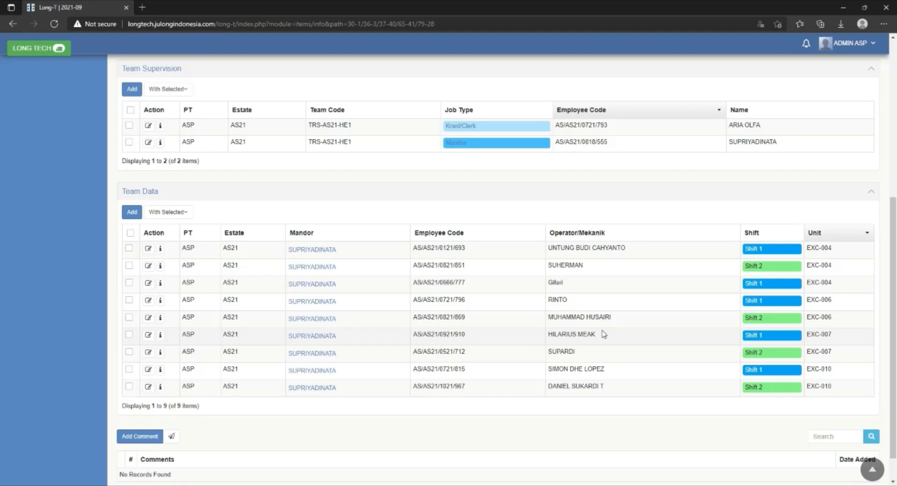
{"action": "left_click", "coordinate": [542, 485]}
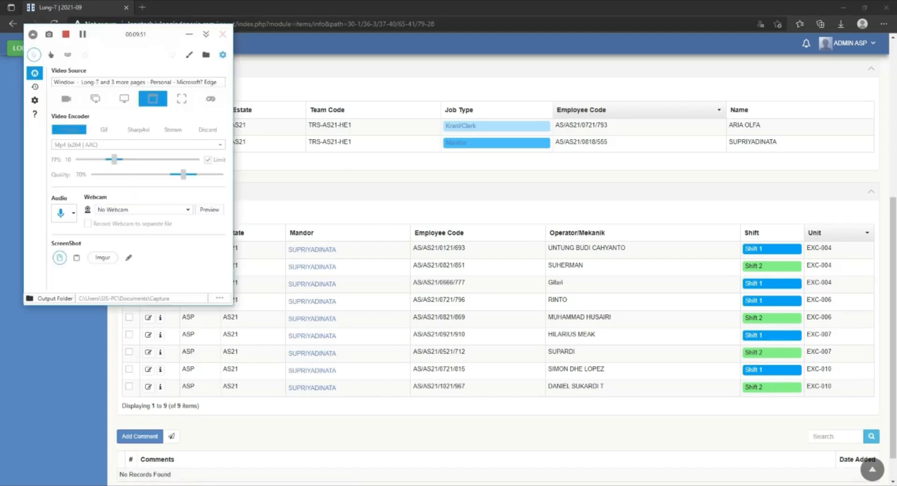